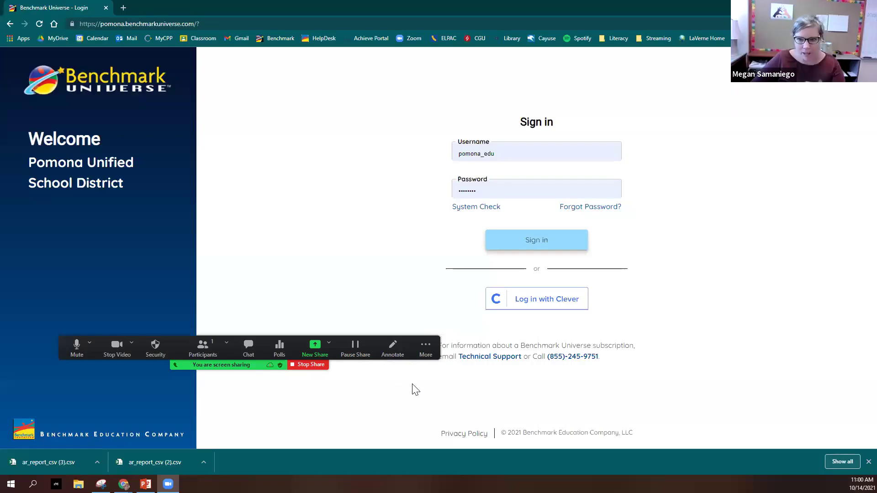
Sign in and open the Reports page showing the Grade 3 trainer class Summary
left_click(531, 239)
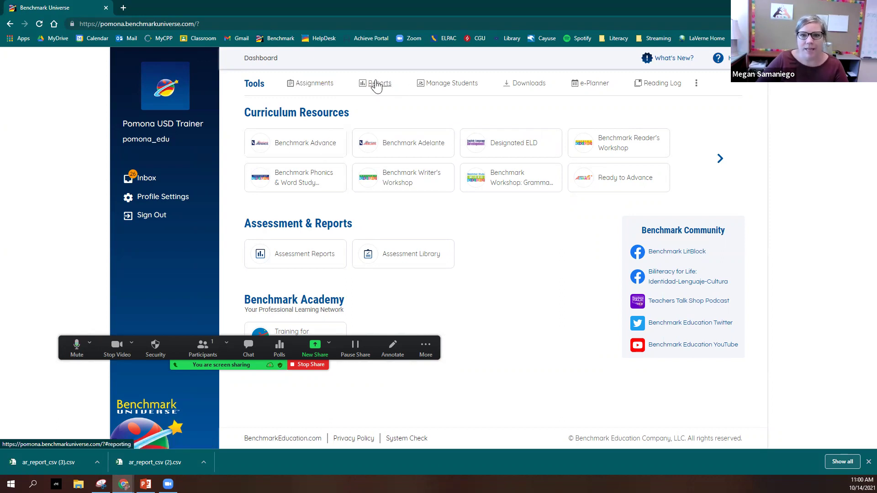
left_click(373, 83)
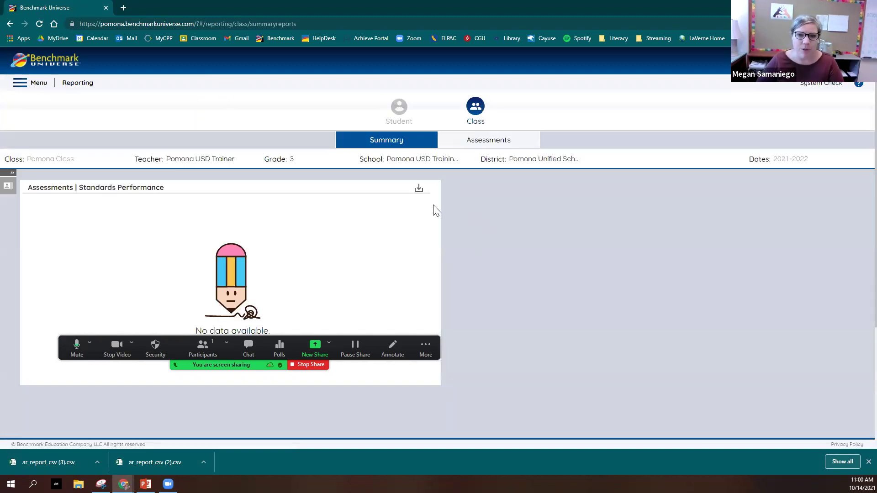
left_click(27, 85)
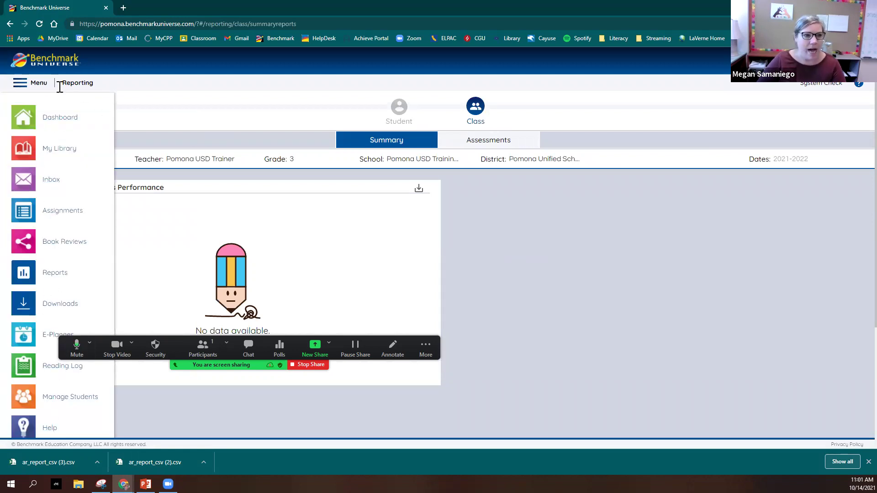
left_click(206, 112)
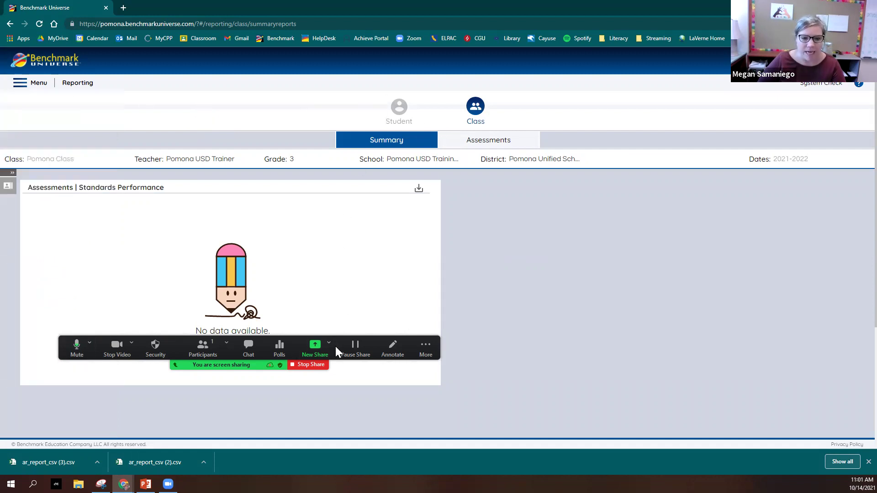
Show the Unit 3 Assessments overview: Language 58%, Foundational Skills 13%, Informational Text 24%, Writing 32%
left_click_drag(335, 346, 473, 412)
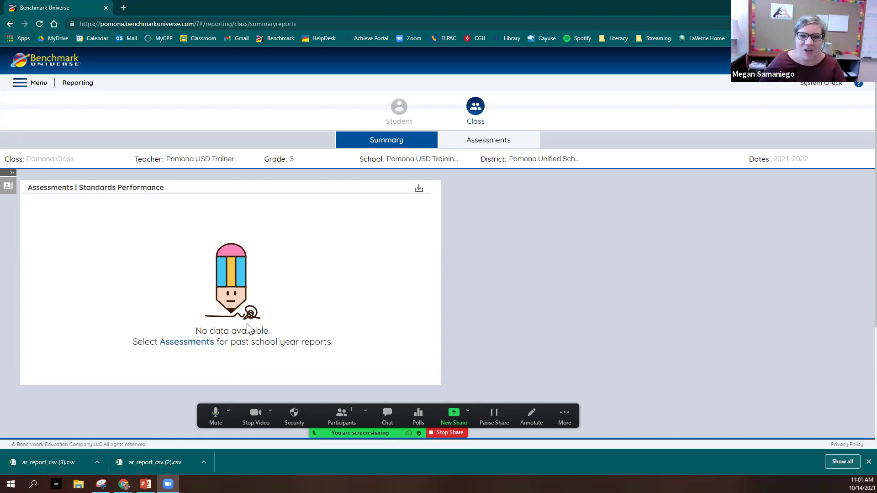
left_click(491, 142)
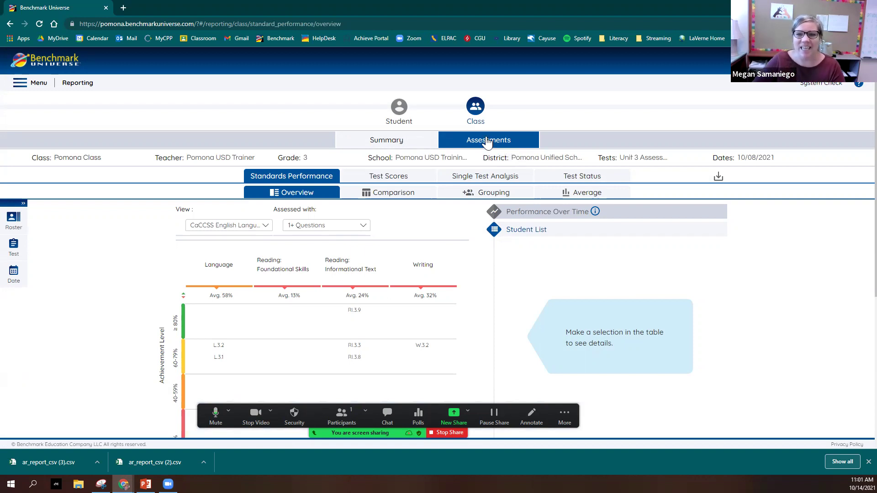
left_click(409, 143)
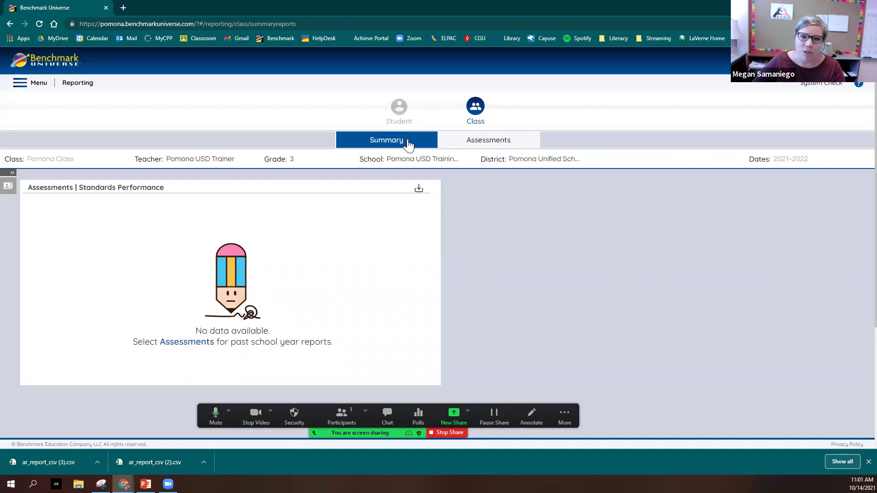
left_click(457, 143)
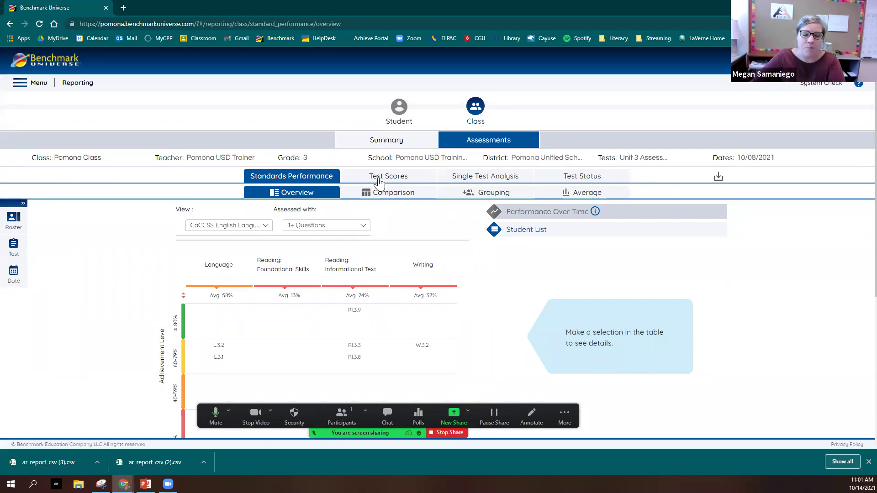
left_click(427, 418)
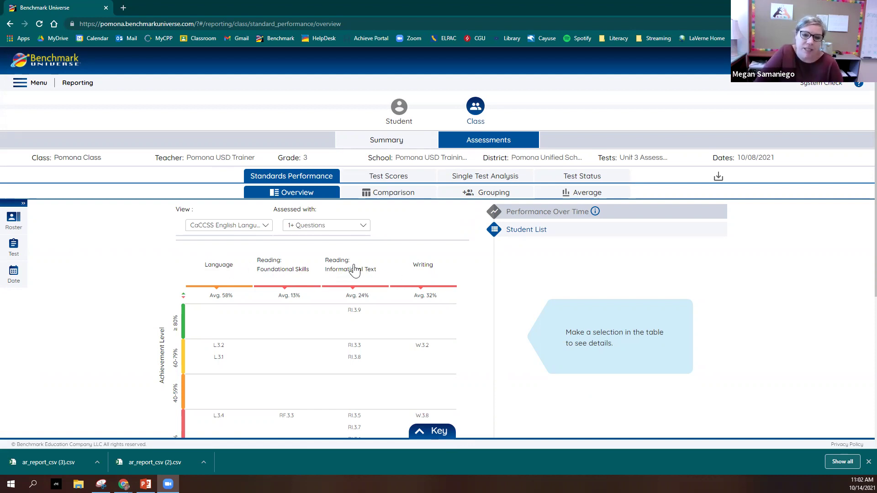
Switch Standards Performance to the Average view listing five students' scores from 25% to 37%
left_click(577, 200)
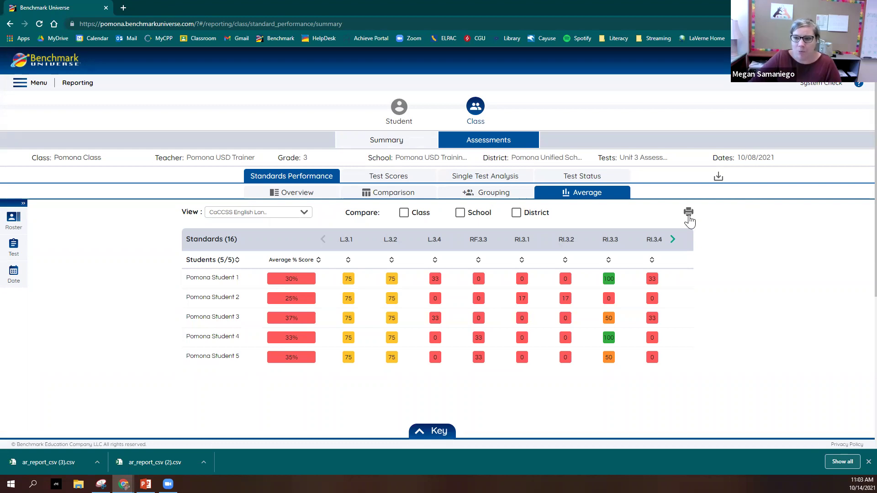
Print Individual Reports for All Students in the Class, previewing the 5-sheet batch
left_click(688, 213)
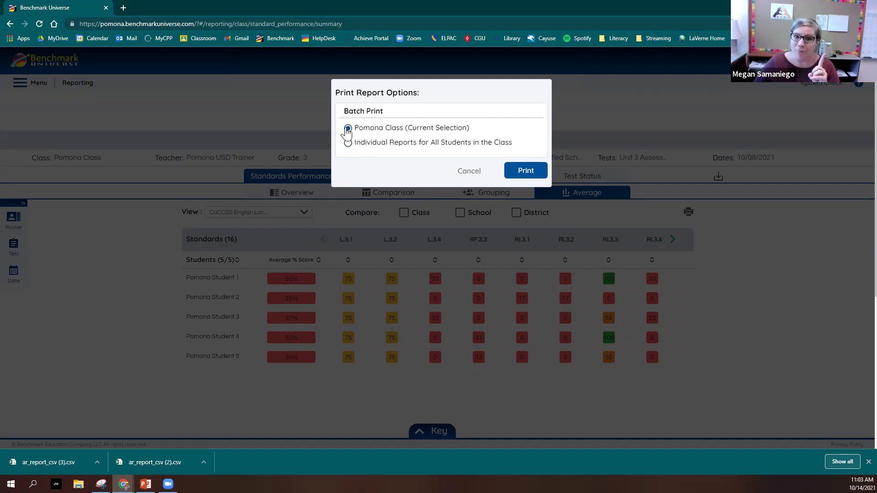
left_click(348, 143)
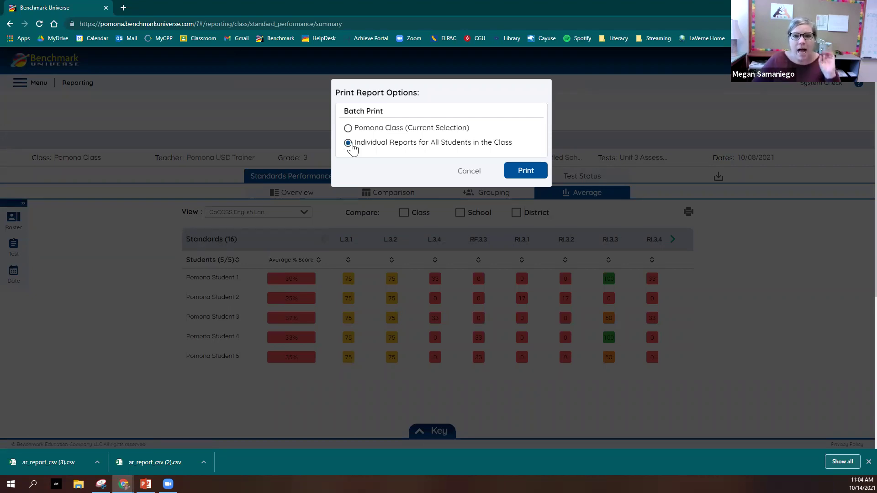
left_click(526, 171)
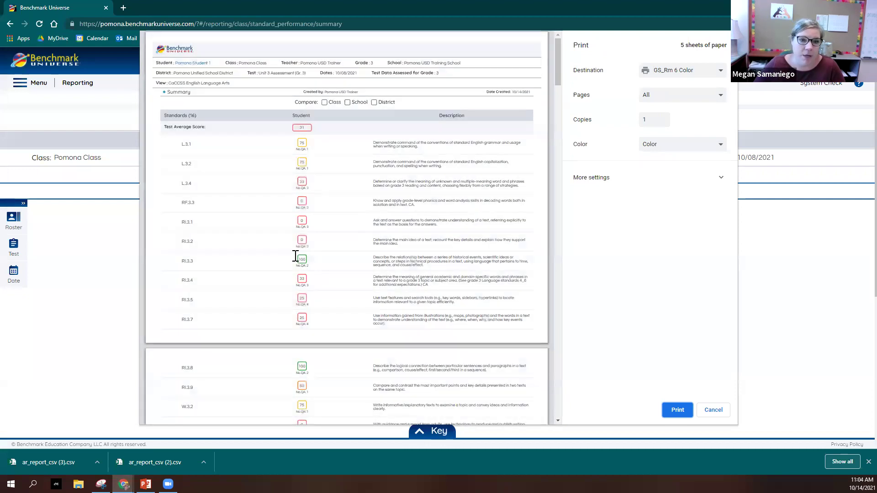
scroll(311, 253, "down", 15)
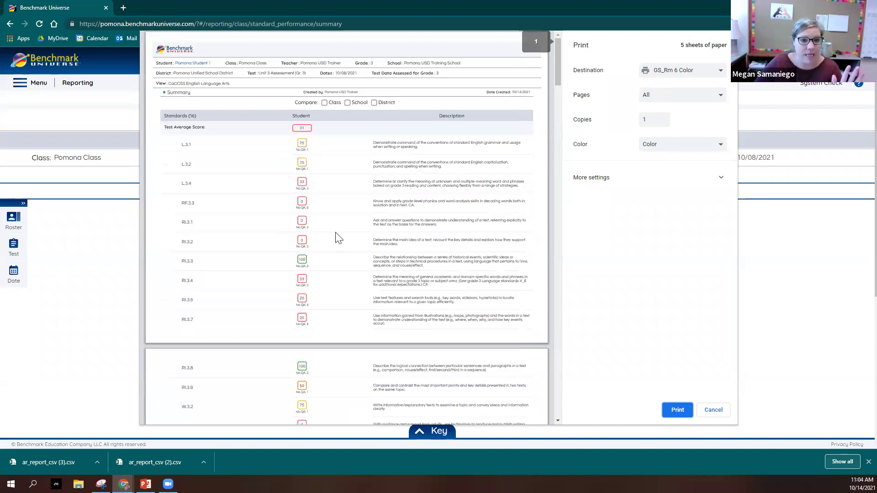
scroll(336, 240, "down", 2)
scroll(336, 240, "up", 1)
scroll(338, 240, "down", 2)
scroll(337, 241, "up", 3)
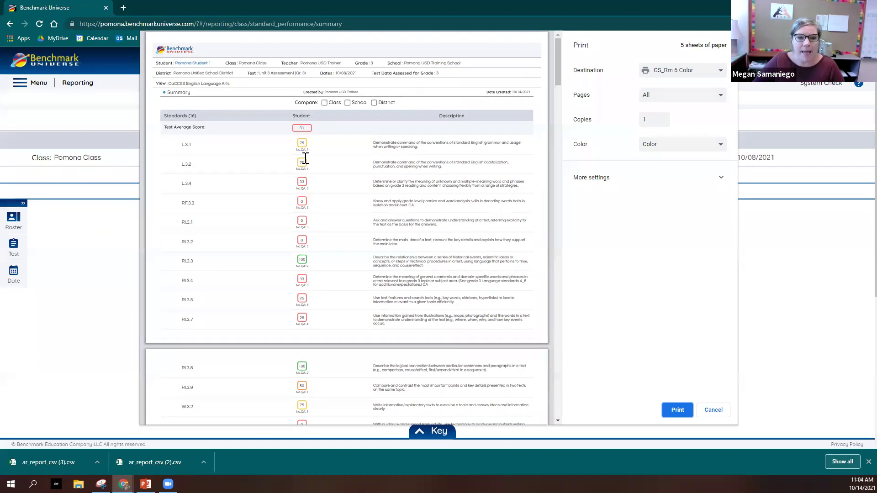
scroll(245, 123, "down", 1)
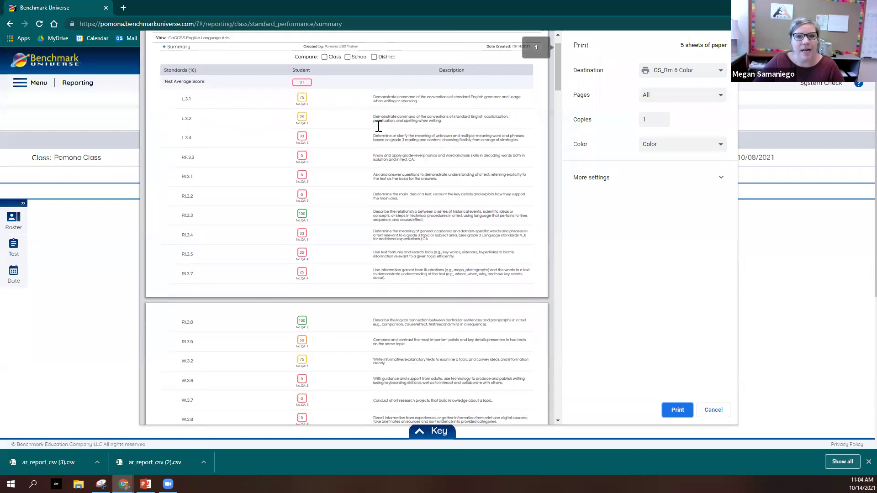
left_click_drag(388, 216, 373, 242)
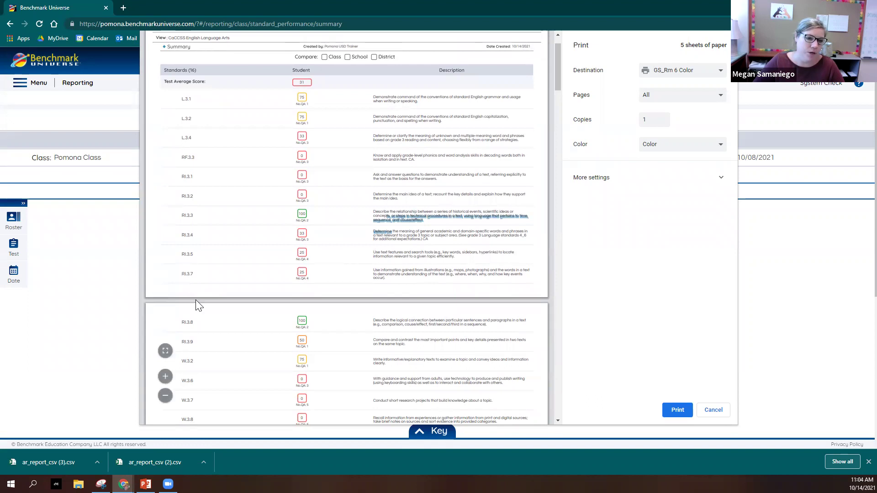
scroll(221, 236, "down", 1)
scroll(201, 142, "up", 2)
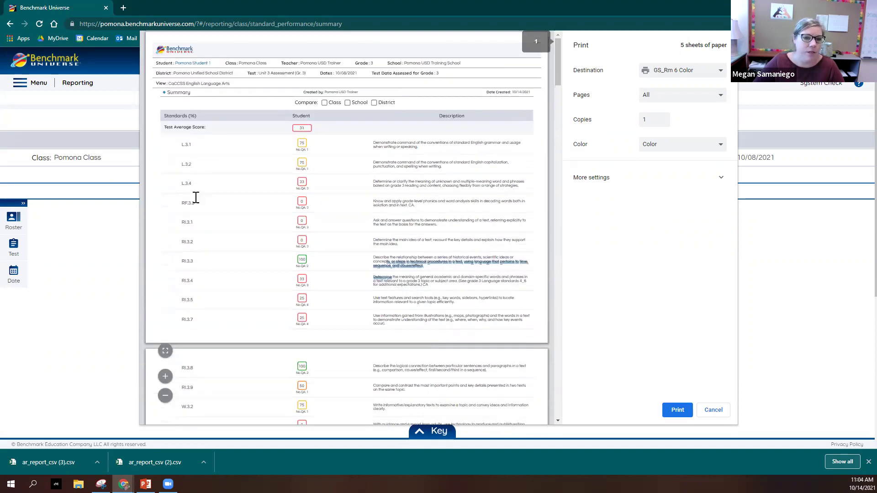
scroll(193, 196, "down", 1)
scroll(194, 197, "down", 1)
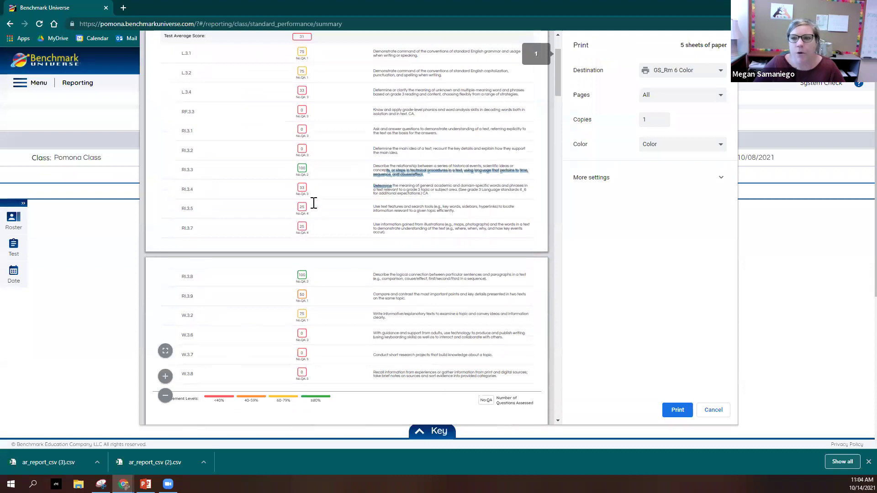
scroll(313, 192, "up", 2)
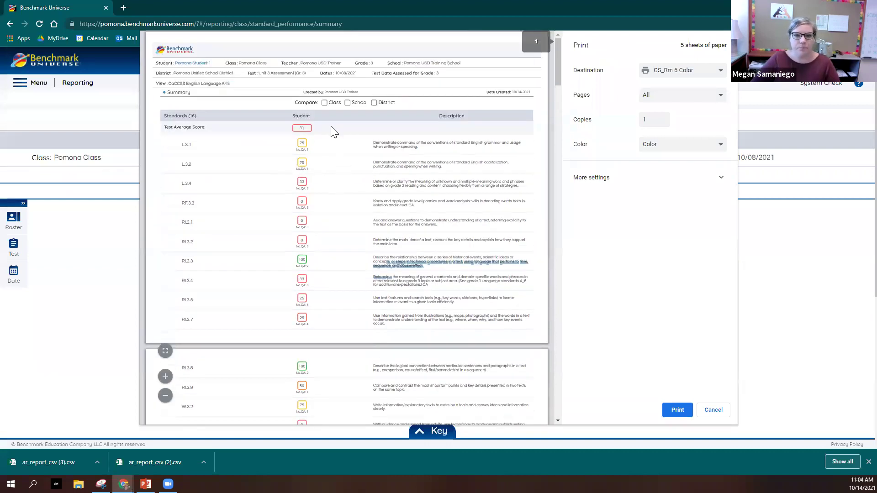
scroll(290, 221, "down", 2)
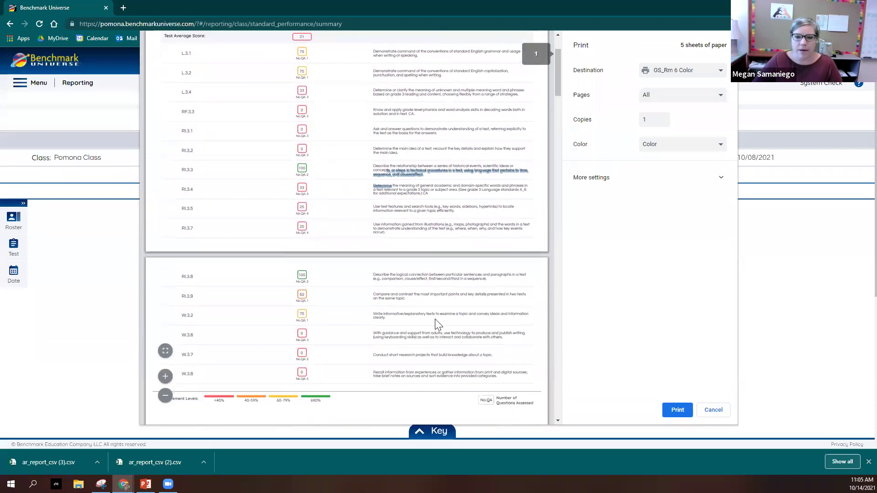
scroll(411, 305, "down", 10)
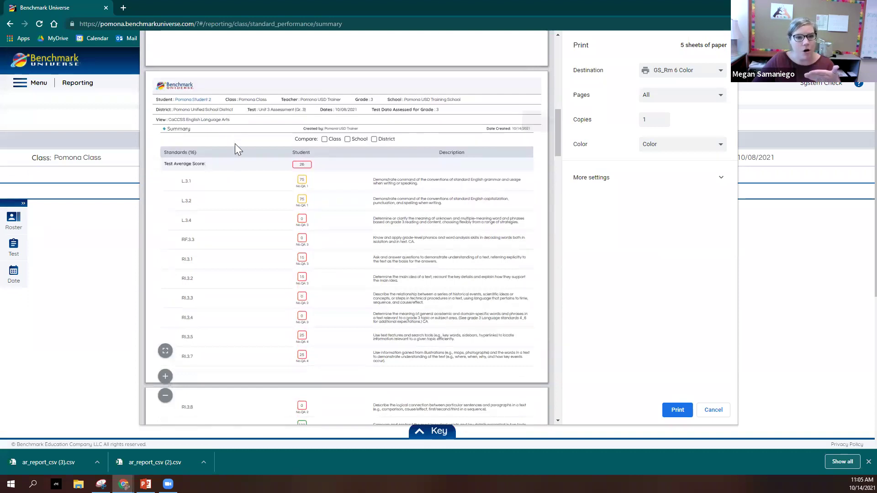
scroll(300, 219, "down", 15)
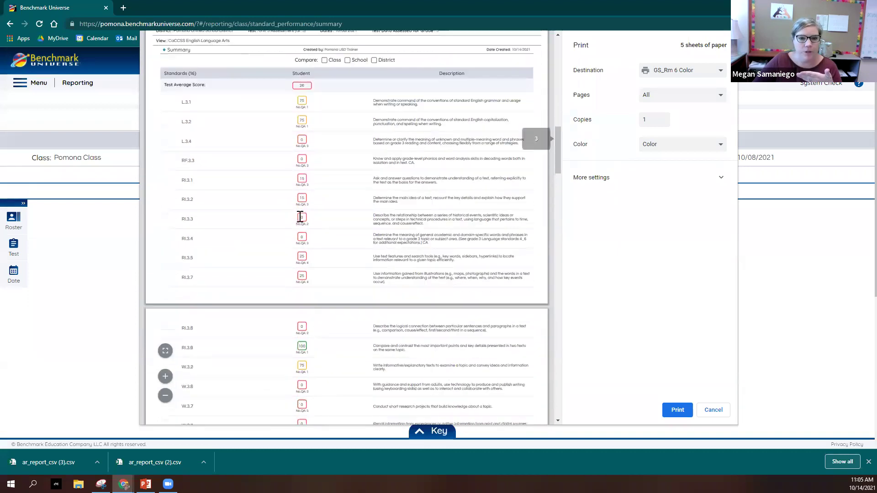
scroll(301, 223, "down", 20)
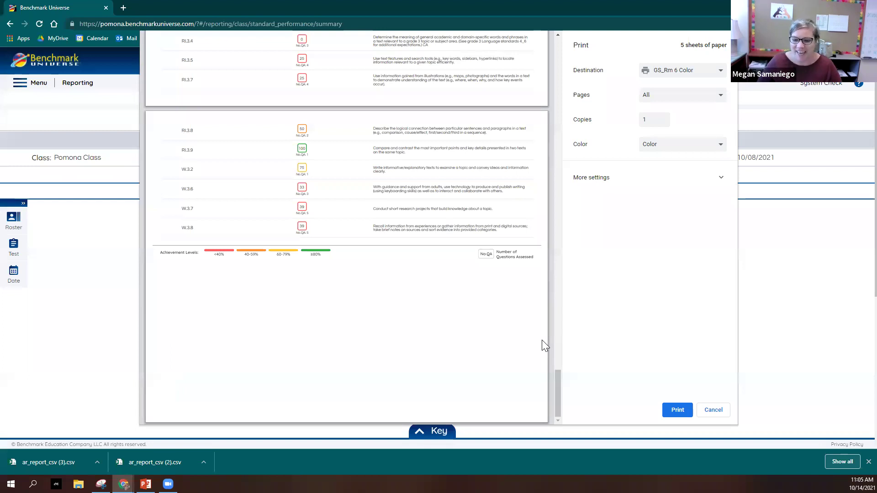
Cancel the batch print preview without printing anything
left_click(717, 418)
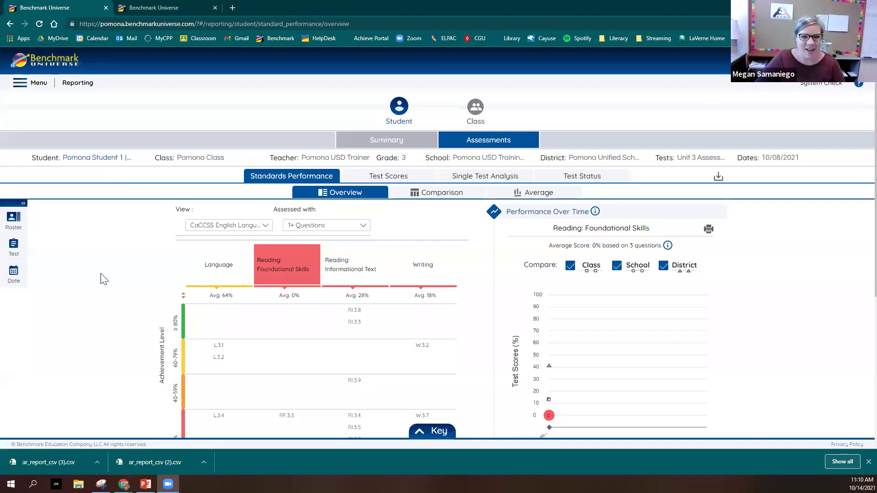
Go via the Dashboard and Benchmark Advance back to the class Summary reports page
left_click(30, 90)
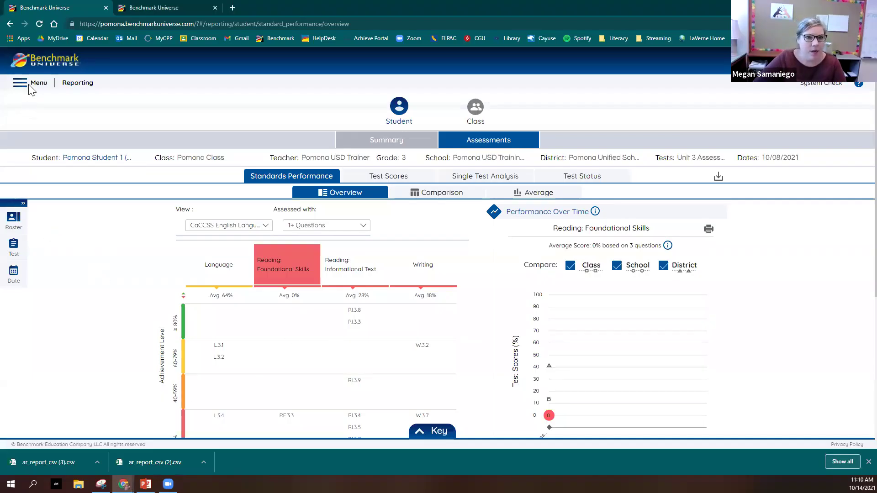
left_click(21, 84)
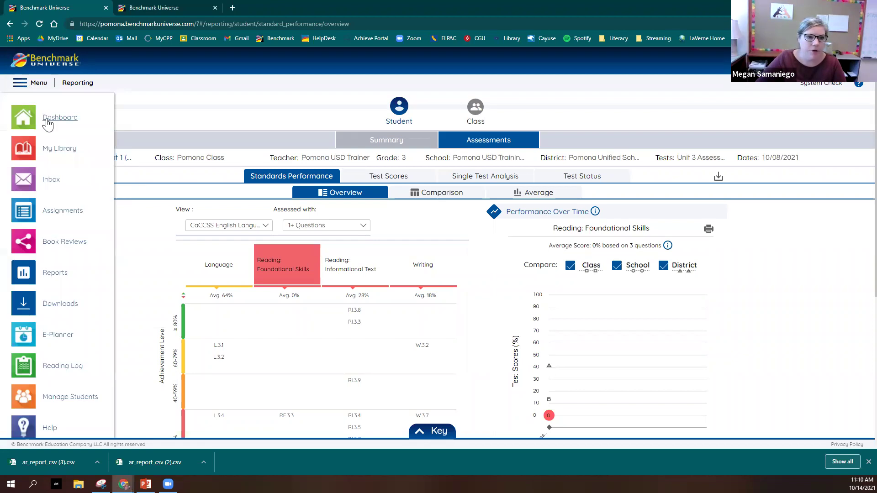
left_click(47, 120)
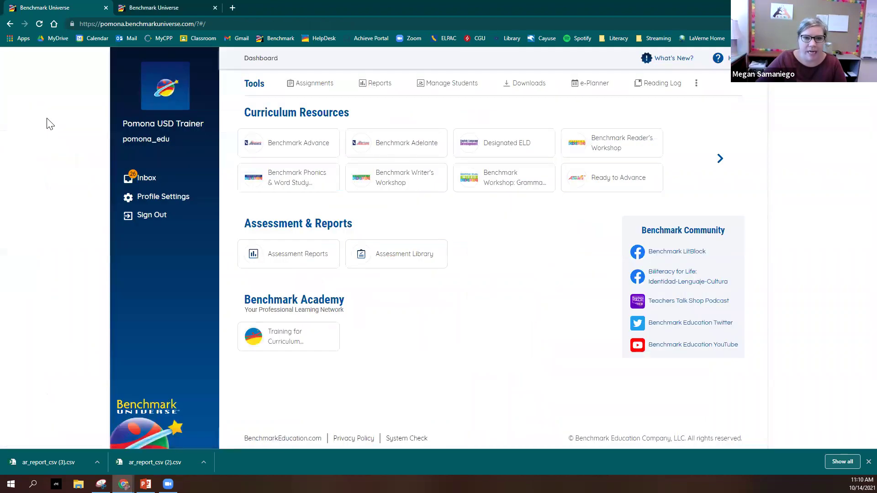
left_click(289, 152)
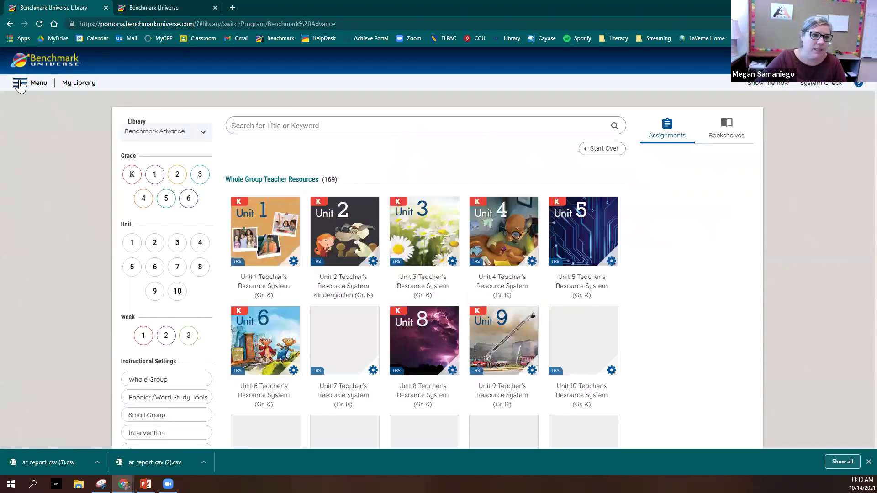
left_click(21, 84)
left_click(55, 277)
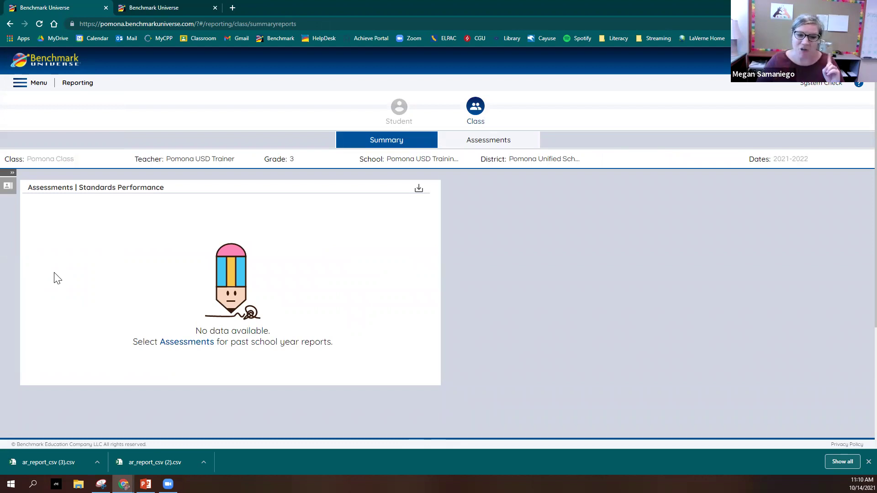
Open Assessments and toggle Student and Class, ending on the class overview (58%, 13%, 24%, 32%)
left_click(509, 143)
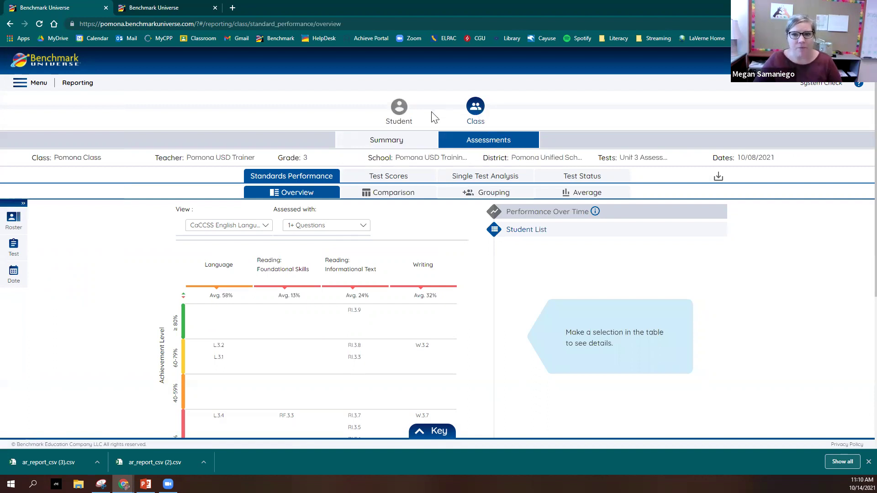
left_click(399, 108)
left_click(476, 108)
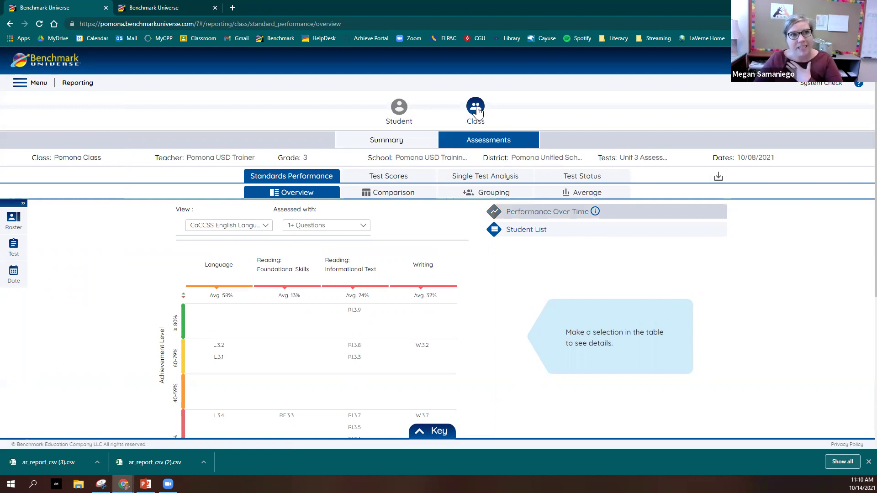
left_click(402, 106)
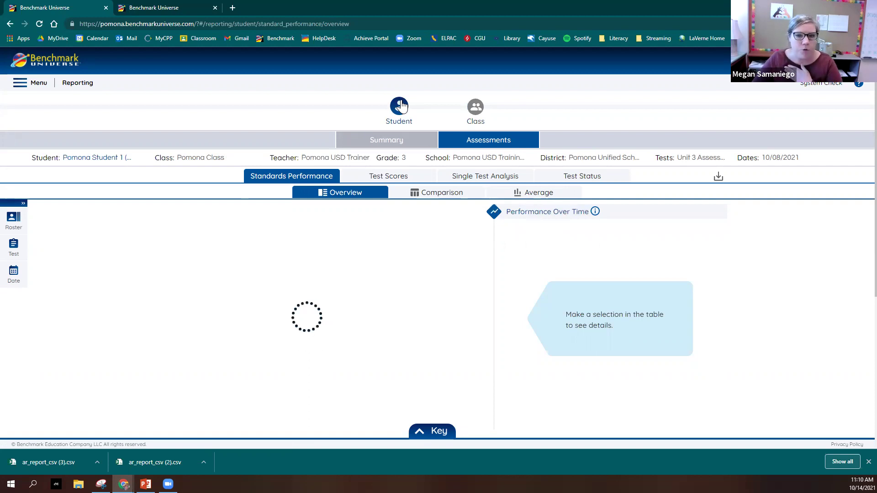
left_click(478, 112)
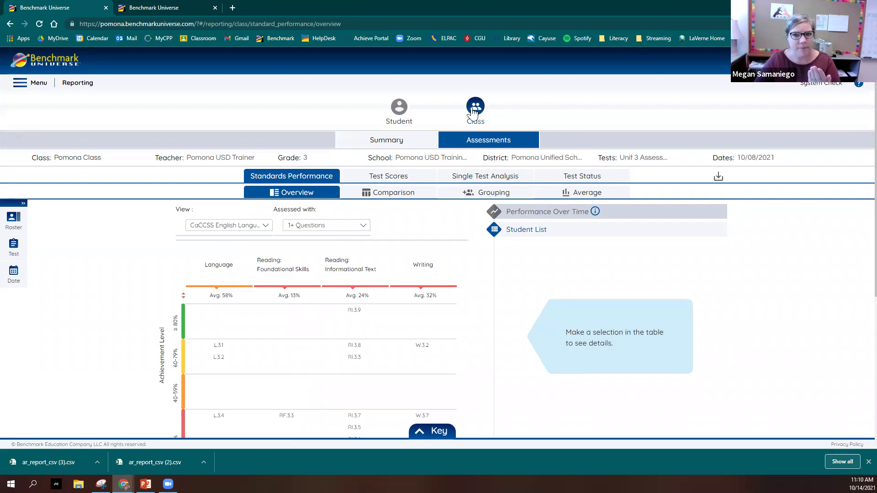
Switch to the single-student Standards Performance report, recovering from an error, and open the Roster chooser
left_click(396, 113)
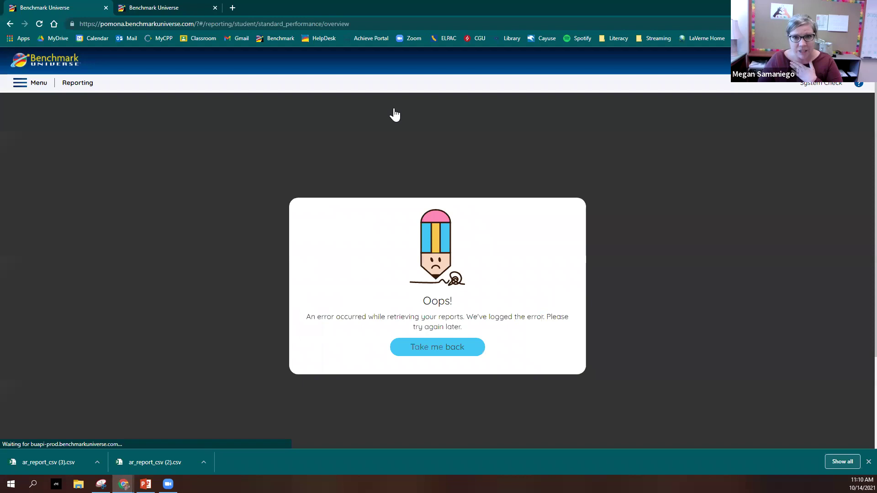
left_click(443, 347)
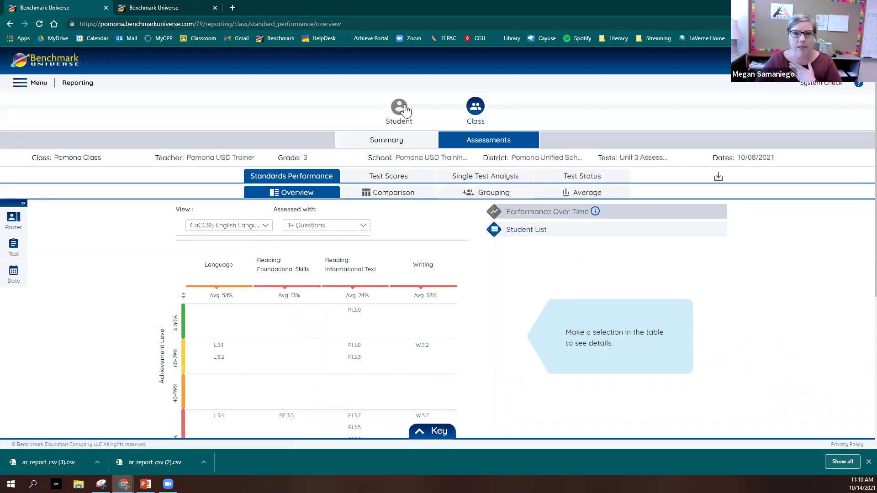
left_click(407, 114)
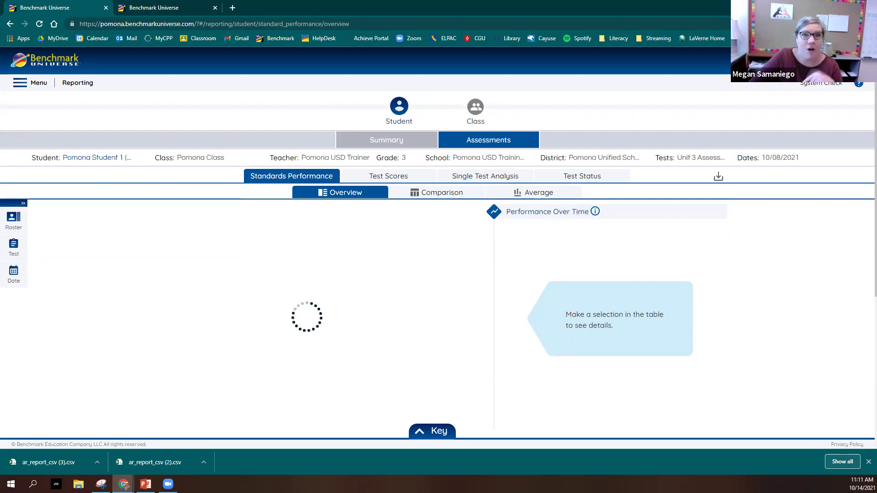
left_click(16, 217)
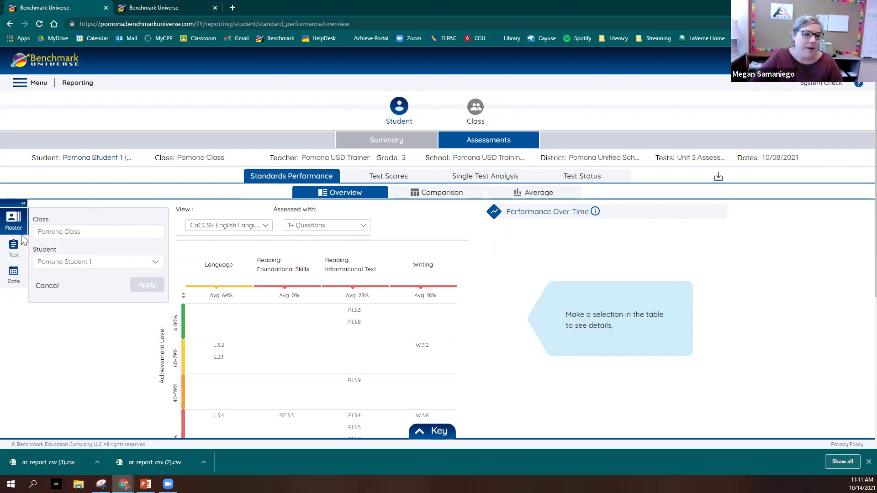
Reopen the Roster panel and expand the Student dropdown list
left_click(15, 223)
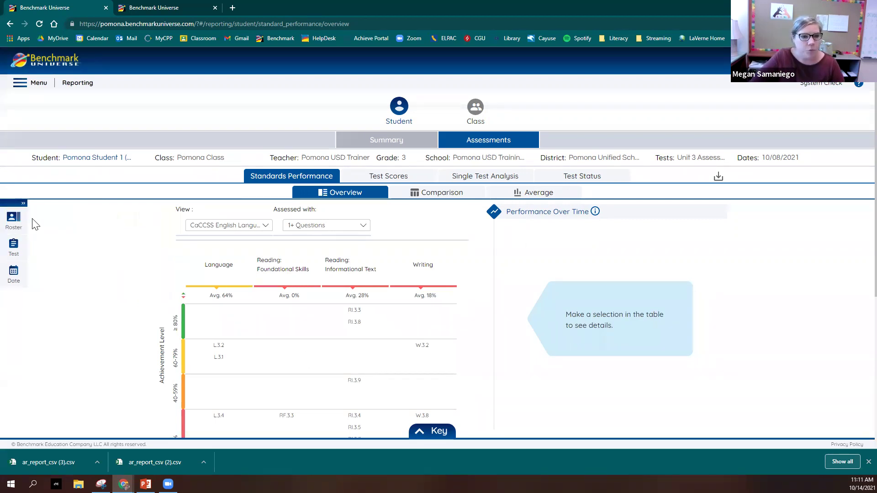
left_click(22, 216)
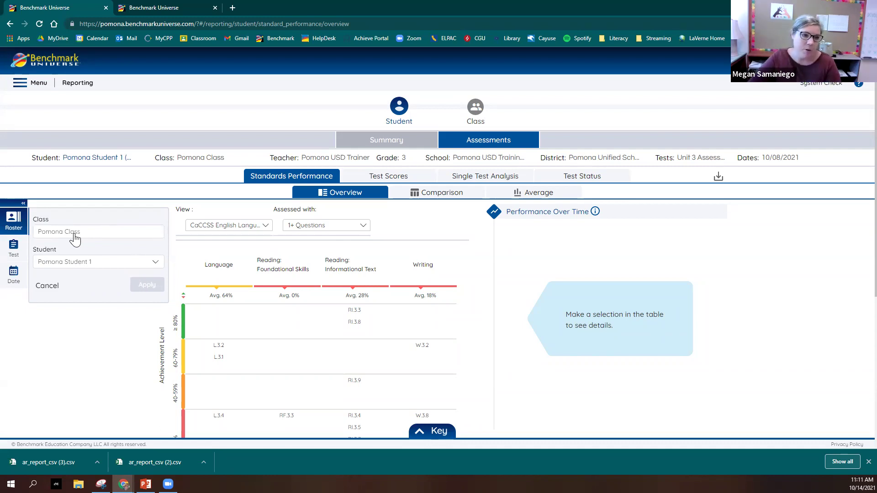
left_click(97, 262)
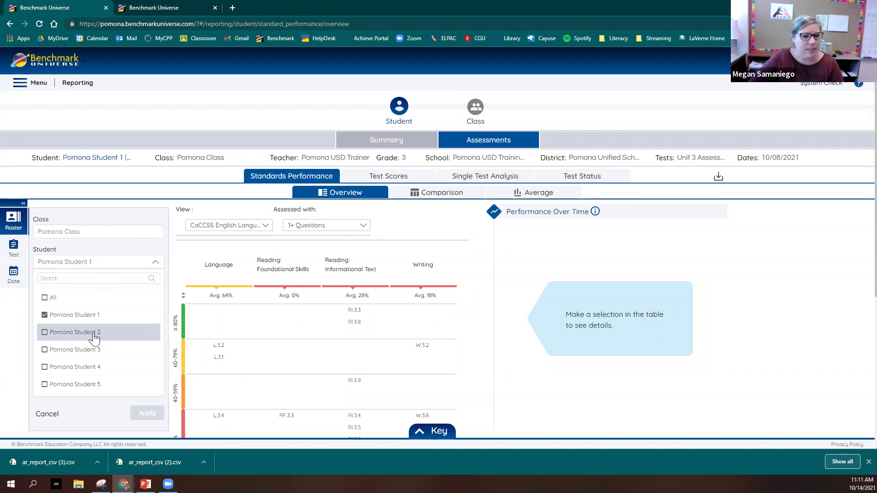
scroll(67, 339, "down", 1)
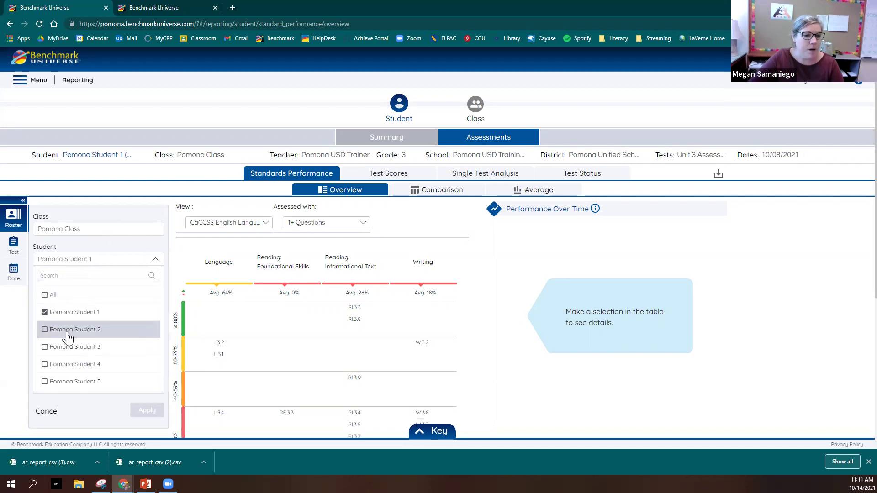
scroll(68, 338, "down", 2)
scroll(78, 293, "up", 2)
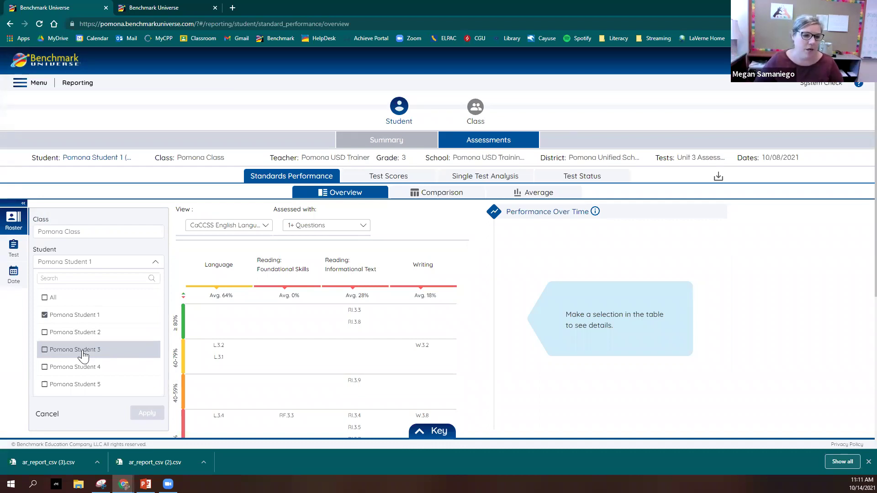
Try Pomona Student 3 and the All toggle, then leave only Pomona Student 4 ticked
left_click(84, 354)
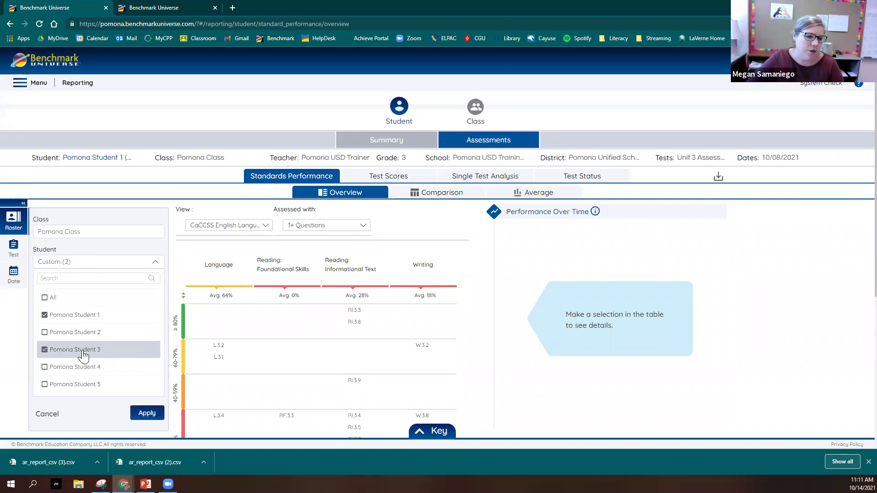
left_click(45, 299)
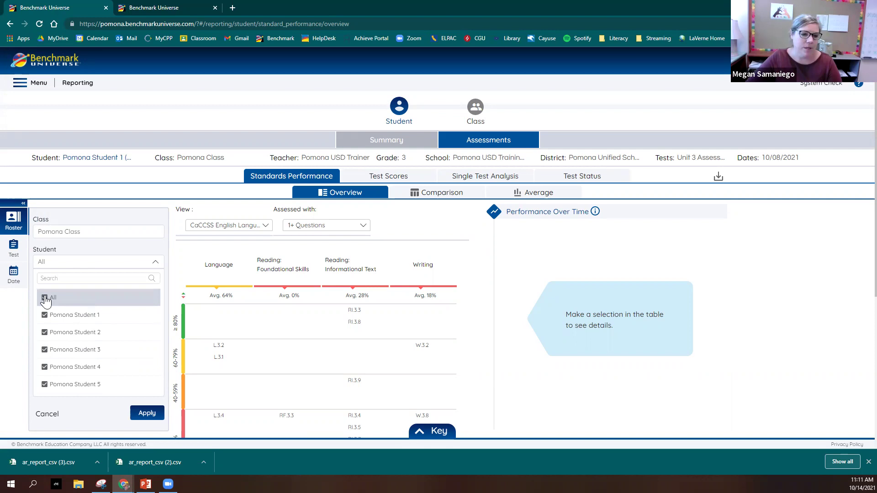
left_click(44, 300)
left_click(44, 298)
left_click(44, 298)
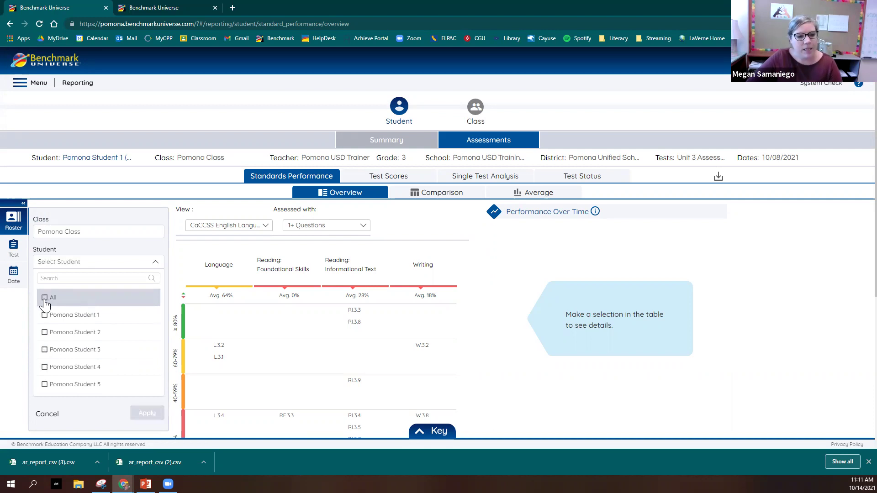
scroll(38, 372, "down", 1)
scroll(38, 373, "down", 2)
left_click(45, 321)
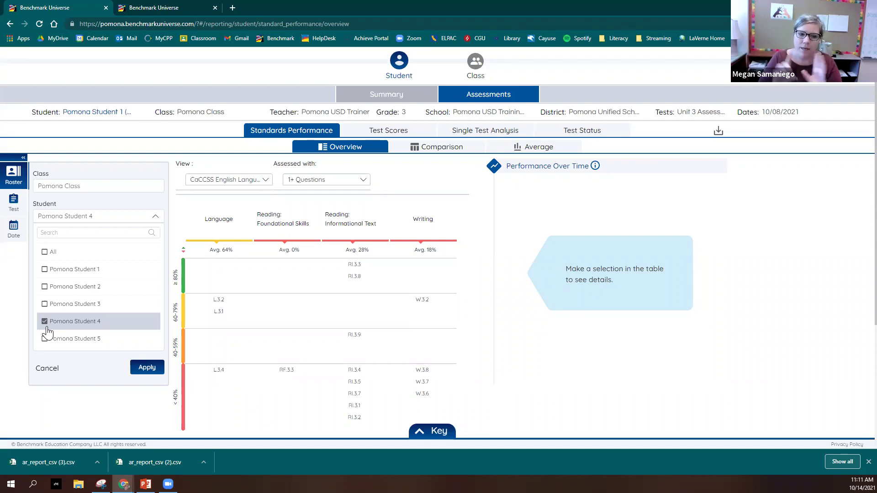
Apply Pomona Student 4, then add Students 1 and 2 and apply that three-student selection
left_click(146, 368)
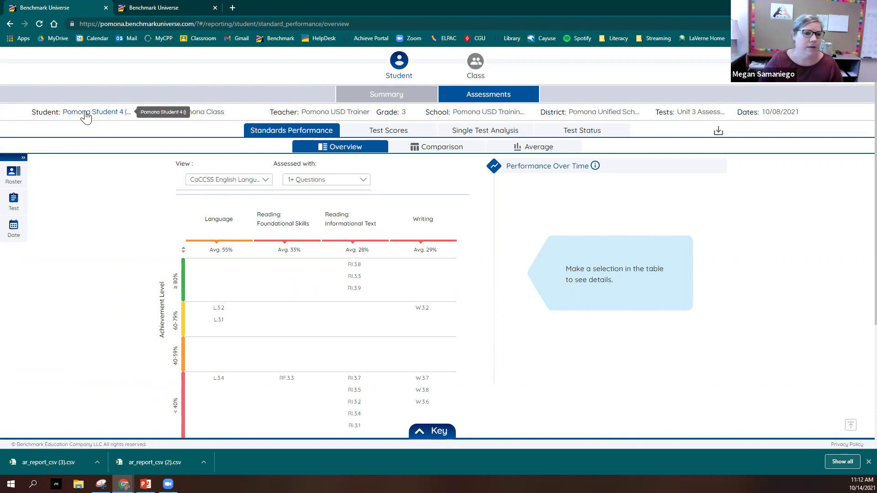
left_click(14, 173)
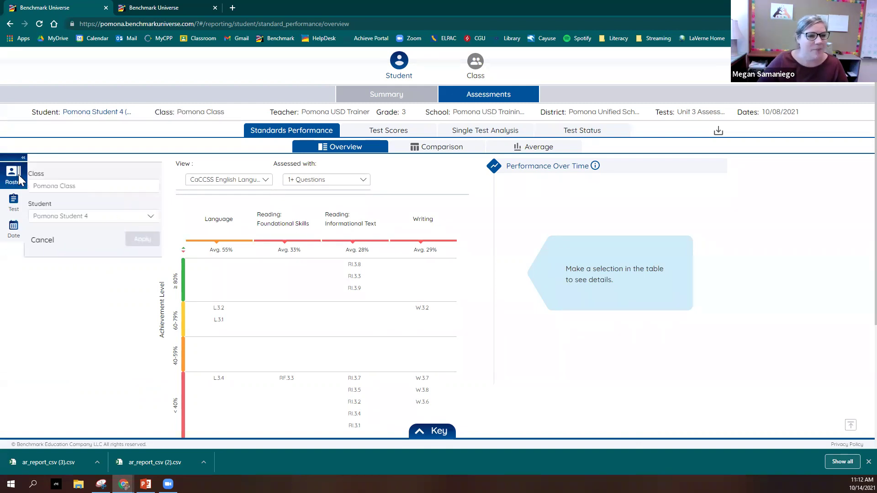
left_click(72, 218)
left_click(44, 304)
left_click(44, 287)
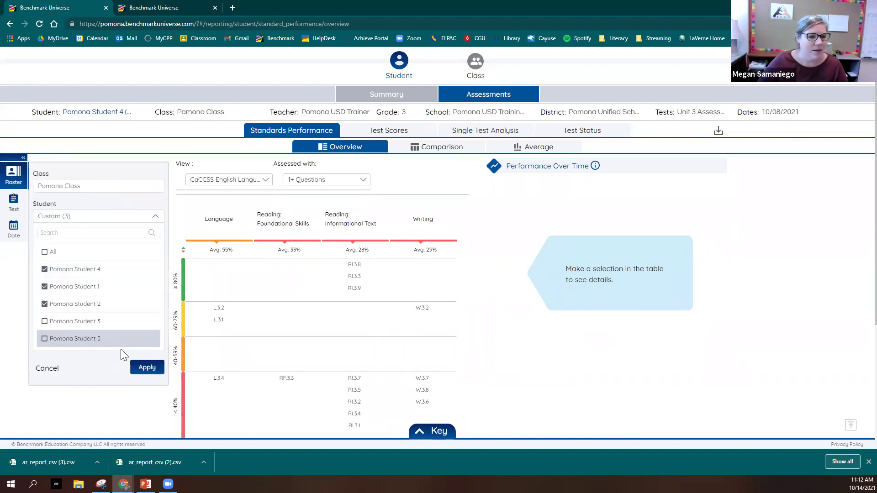
left_click(142, 368)
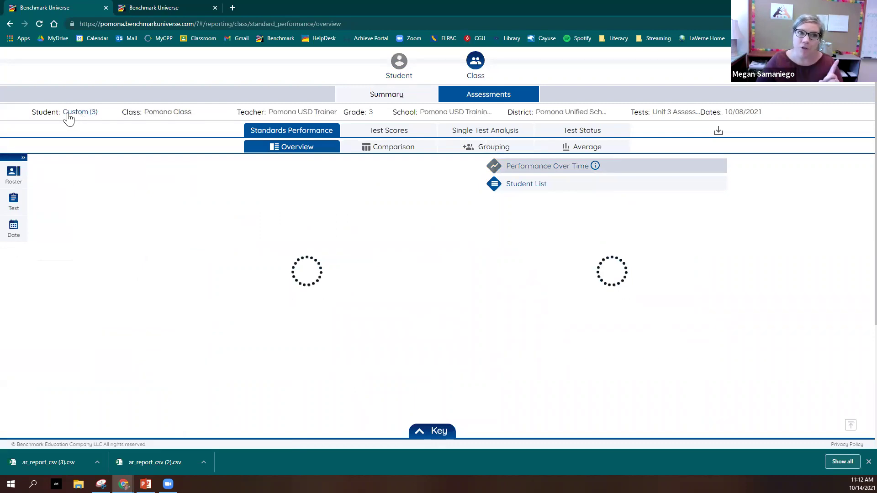
Filter to Pomona Student 4 only: Language 55%, Foundational Skills 33%, Informational Text 28%, Writing 29%
left_click(18, 182)
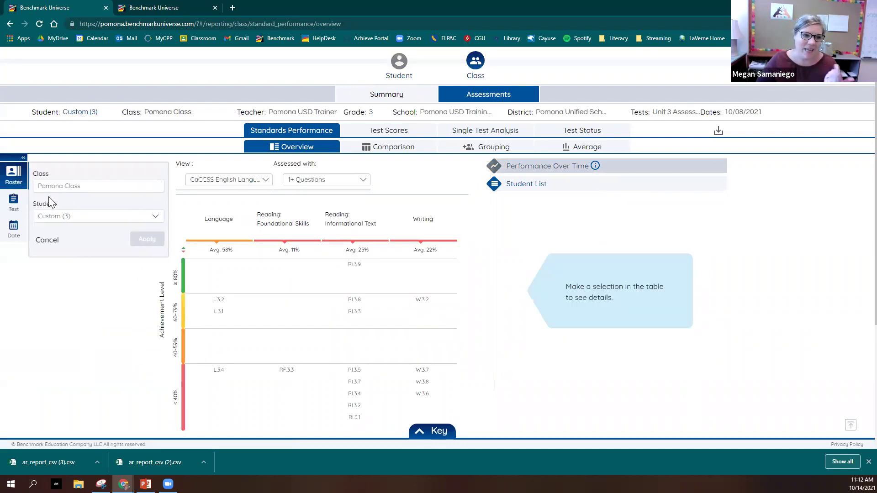
left_click(60, 224)
left_click(44, 304)
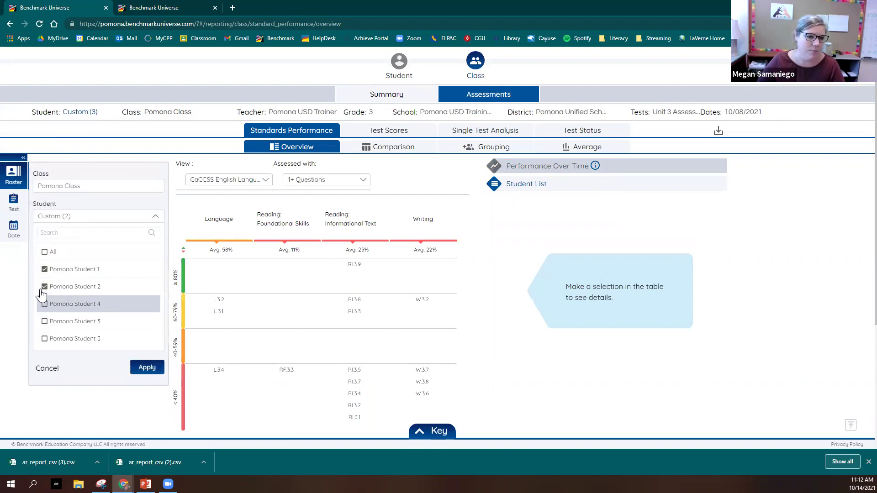
left_click(44, 286)
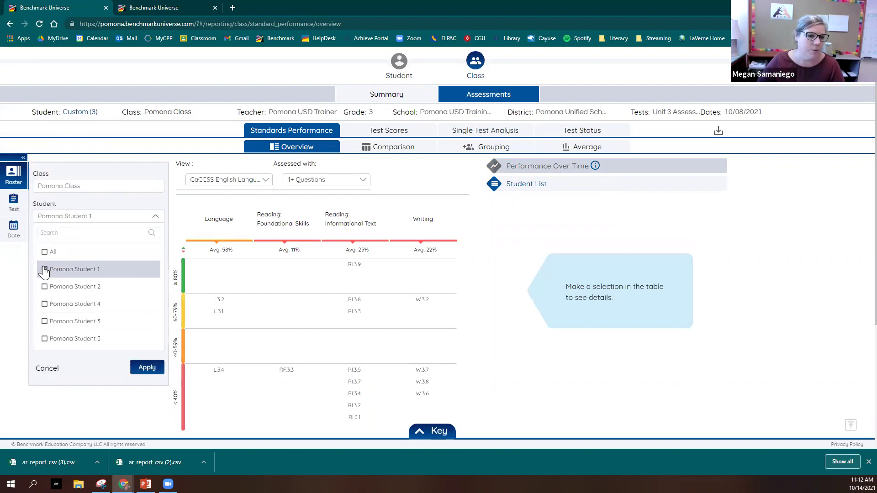
left_click(44, 269)
left_click(45, 303)
left_click(145, 368)
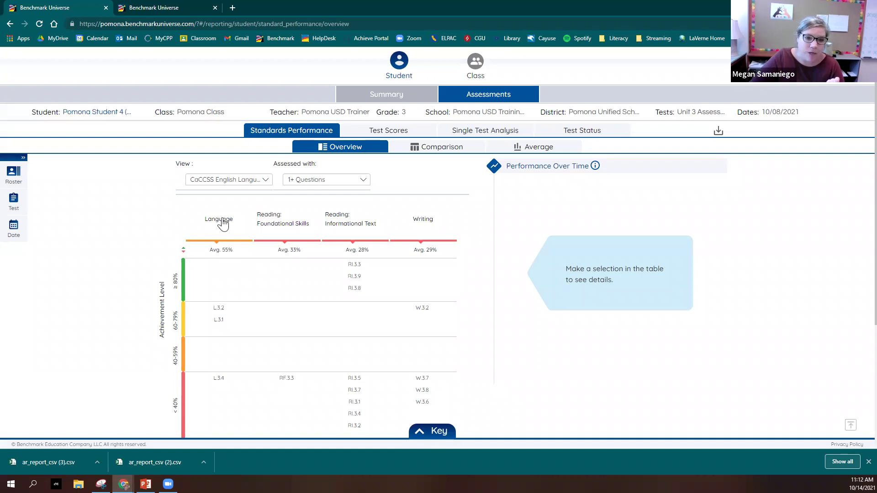
Chart the student's Language performance over time and inspect the 55% score point against class, school and district
left_click(223, 224)
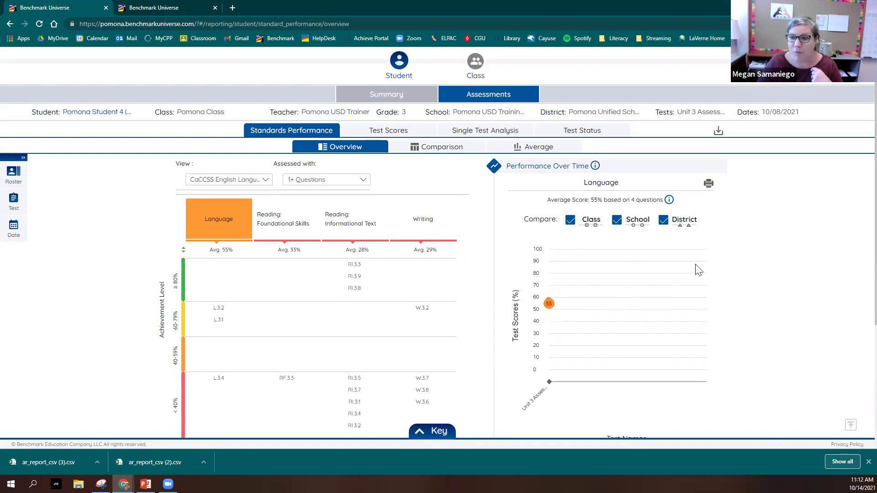
left_click(548, 305)
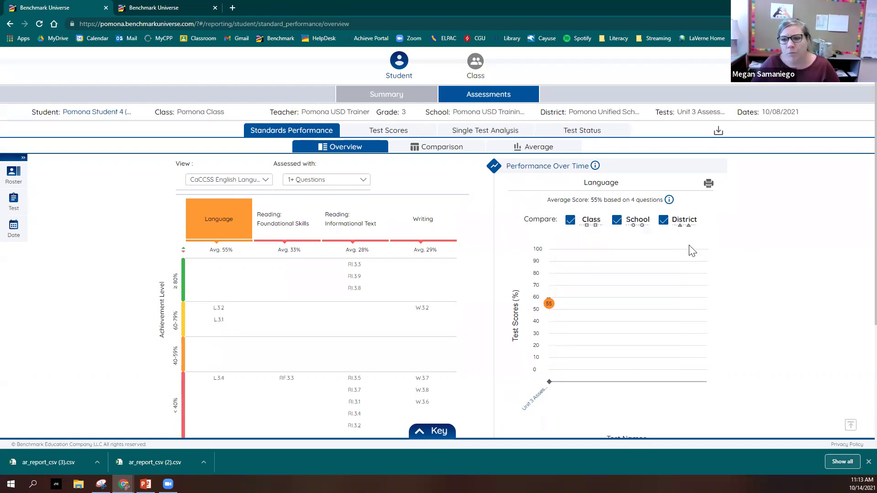
Limit the Language chart's comparison to District only, removing the Class and School lines
left_click(617, 220)
left_click(663, 220)
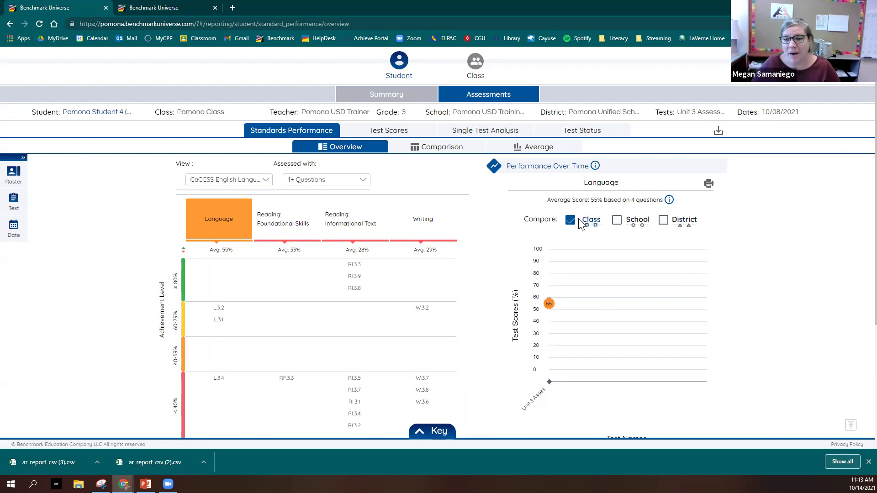
left_click(571, 220)
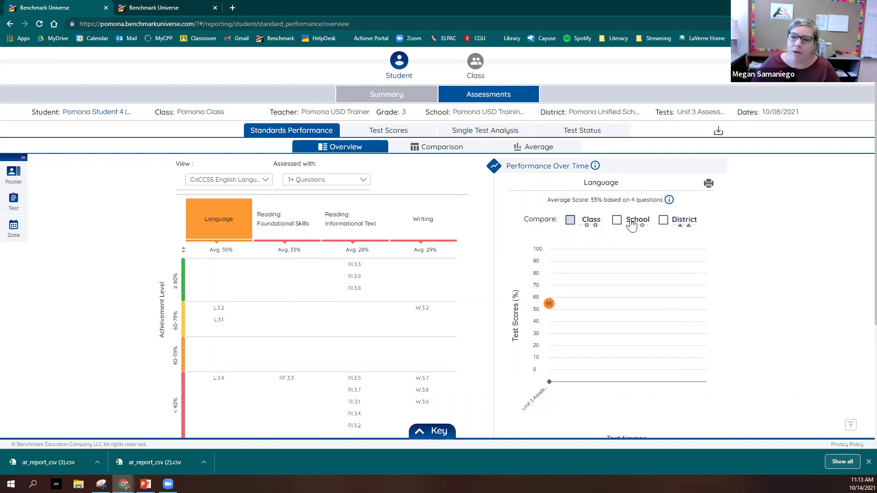
left_click(663, 220)
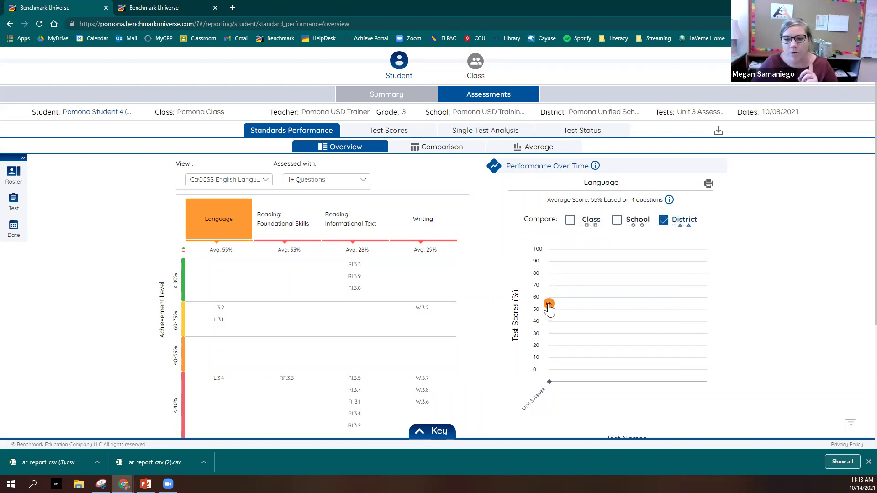
mouse_move(550, 310)
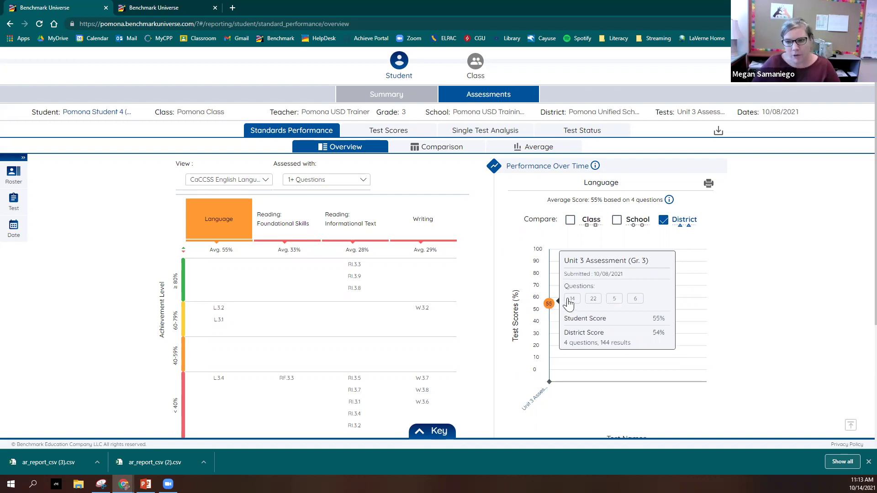
scroll(605, 307, "down", 1)
scroll(597, 301, "up", 1)
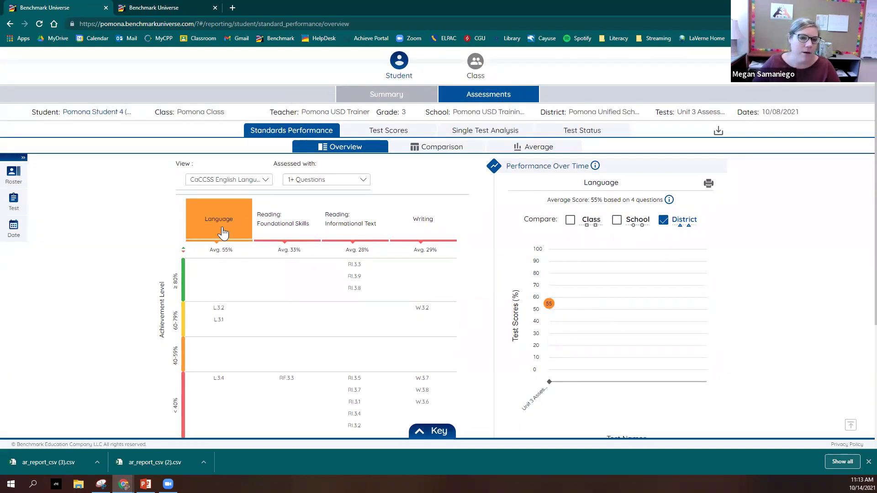
scroll(239, 355, "down", 1)
scroll(374, 303, "up", 2)
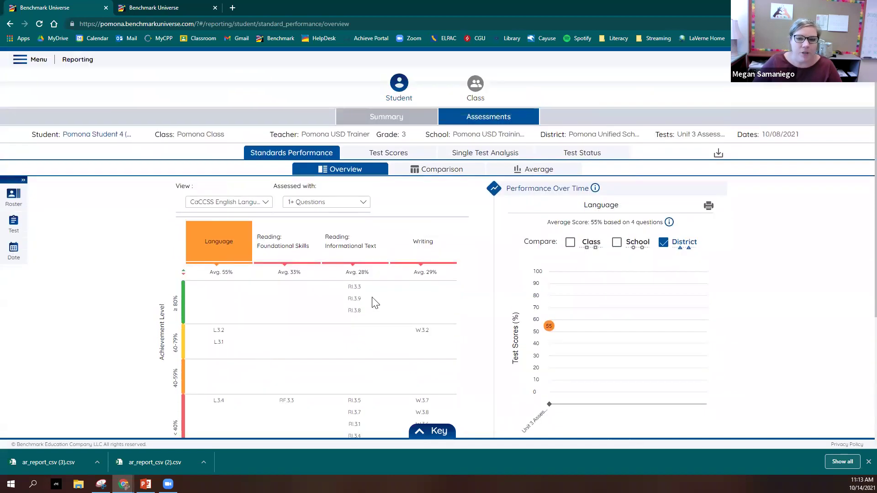
scroll(375, 302, "down", 1)
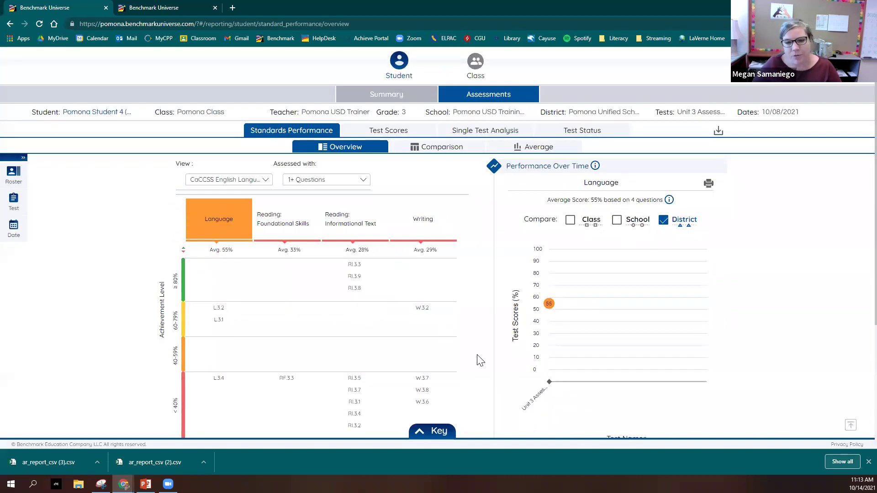
Chart Reading: Informational Text over time without the district line and check the Unit 3 Assessment score
left_click(354, 228)
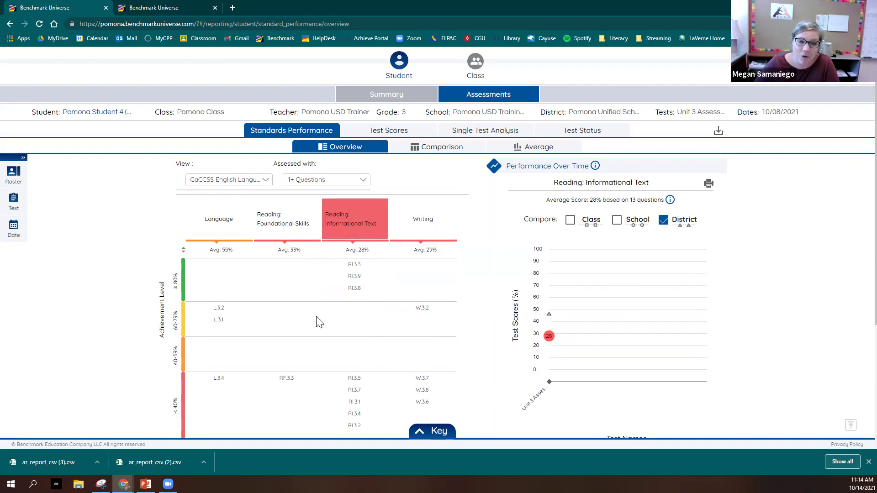
scroll(362, 333, "down", 1)
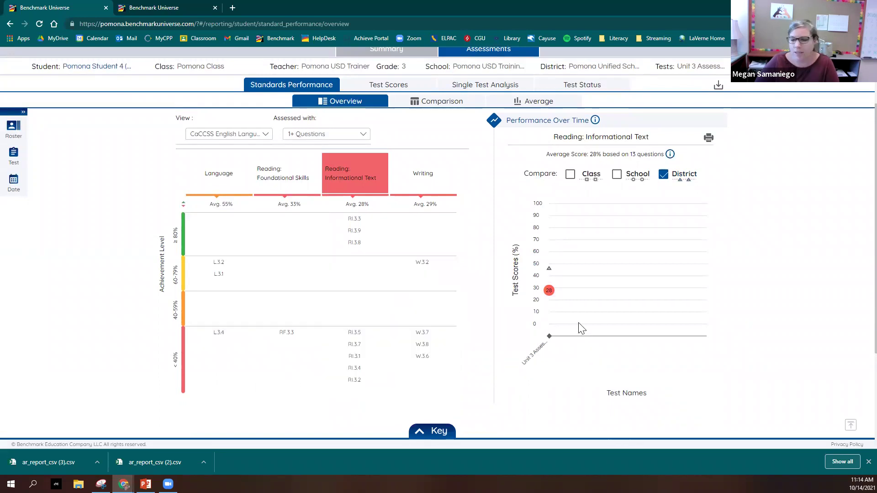
mouse_move(549, 292)
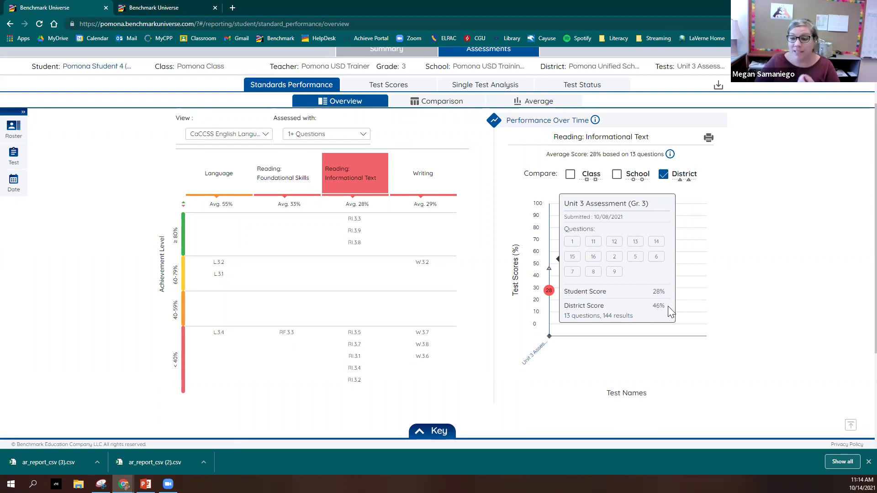
left_click(663, 177)
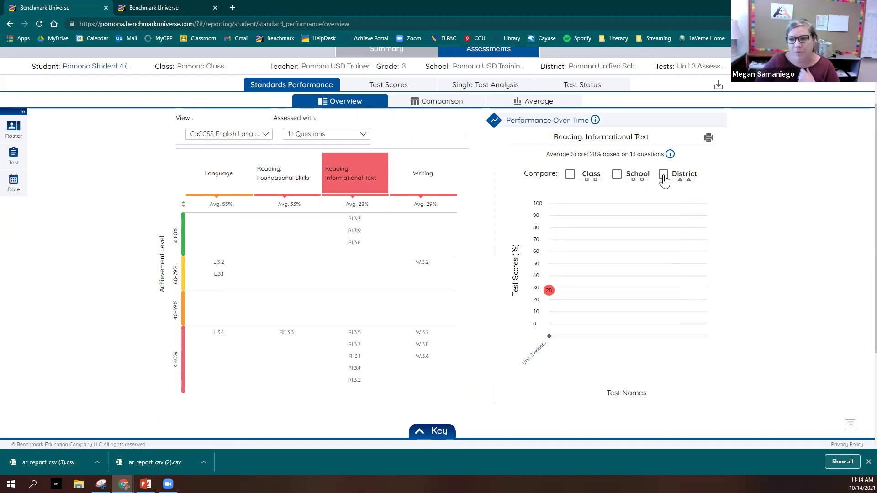
left_click(547, 292)
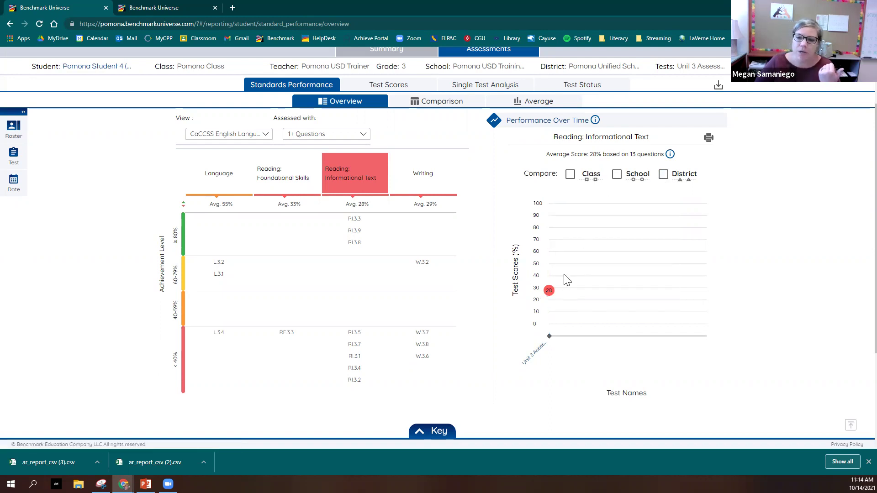
mouse_move(703, 341)
scroll(412, 371, "up", 2)
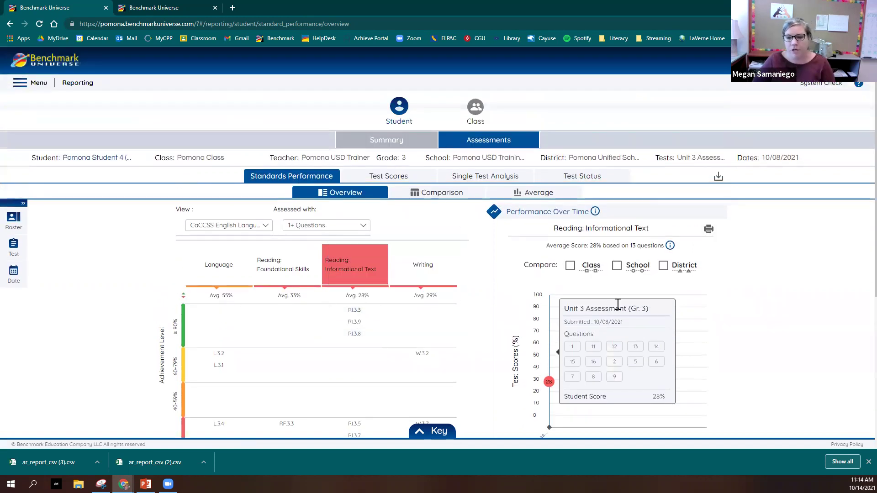
Switch the chart to Writing, then to Reading: Foundational Skills, showing the student's 33% score
left_click(419, 269)
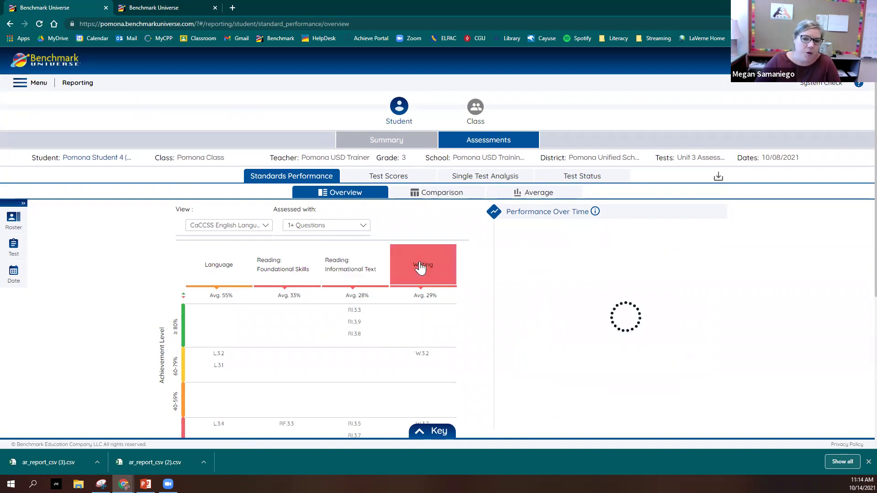
left_click(278, 271)
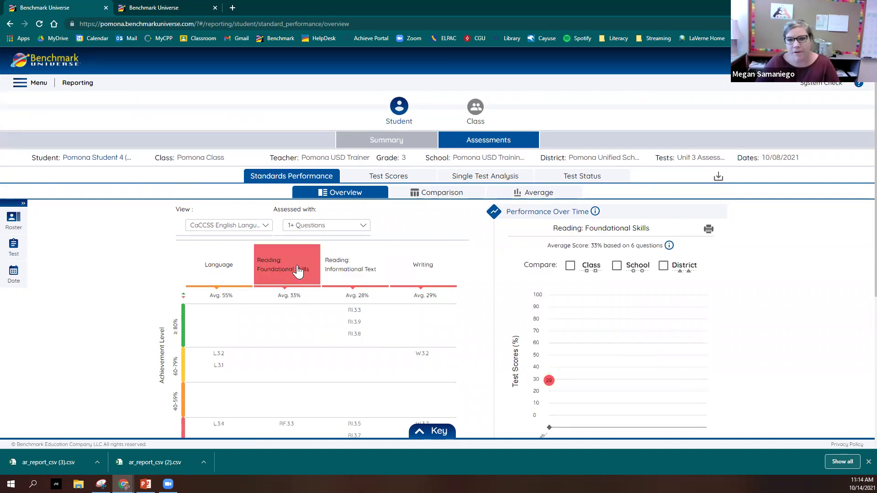
scroll(452, 236, "down", 1)
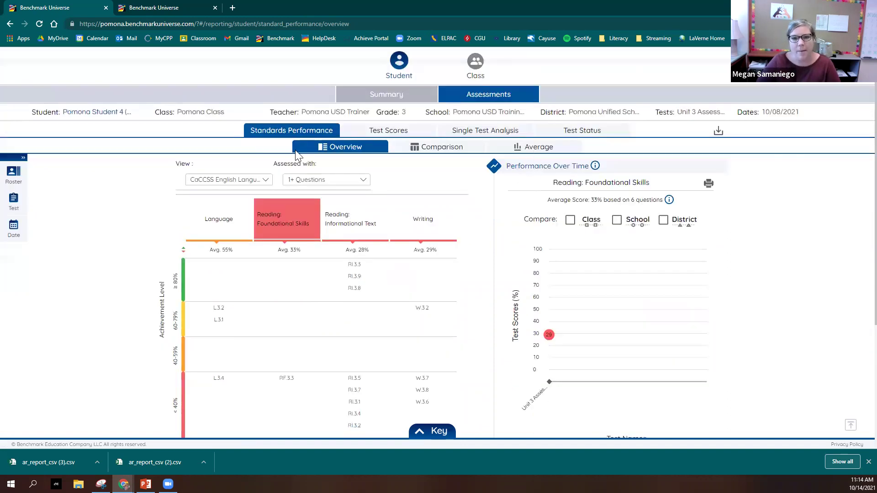
scroll(292, 137, "up", 1)
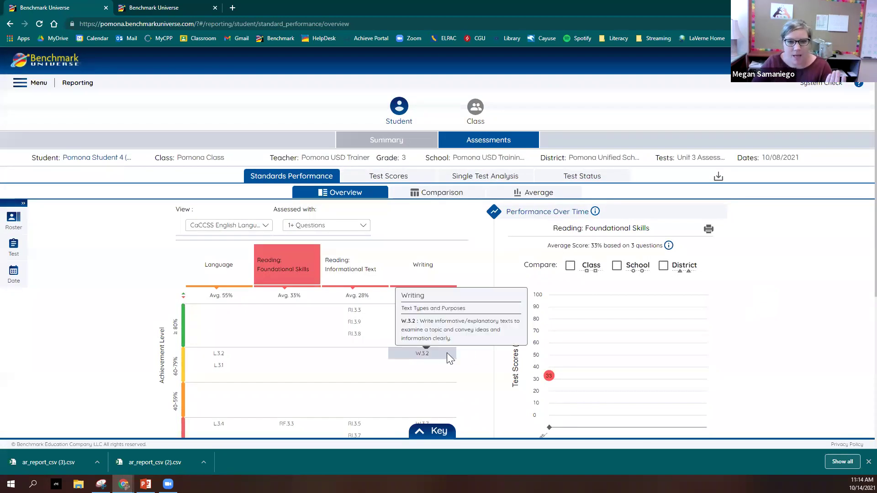
scroll(448, 352, "down", 1)
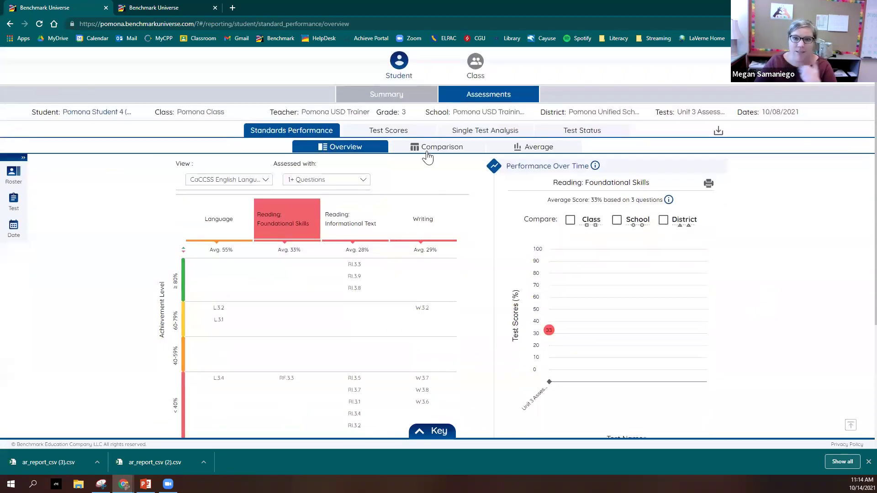
Open the question-by-question Single Test Analysis of the student's test, averaging 34%
left_click(477, 135)
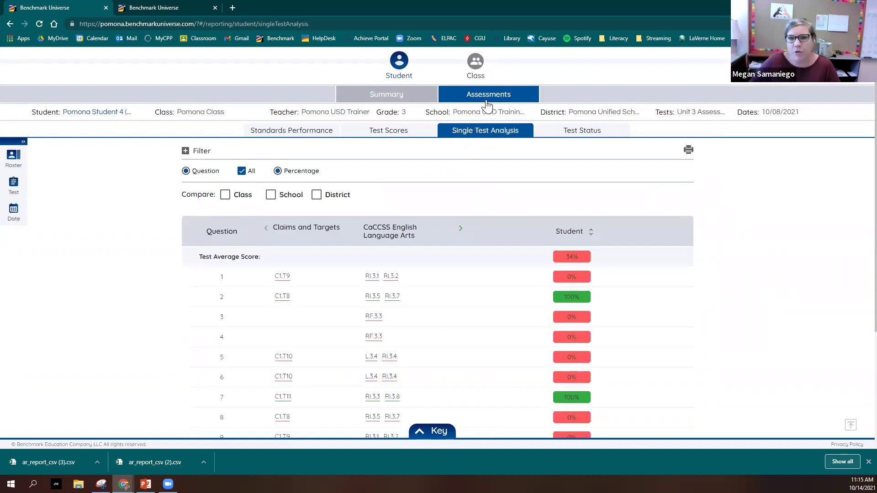
scroll(573, 269, "down", 1)
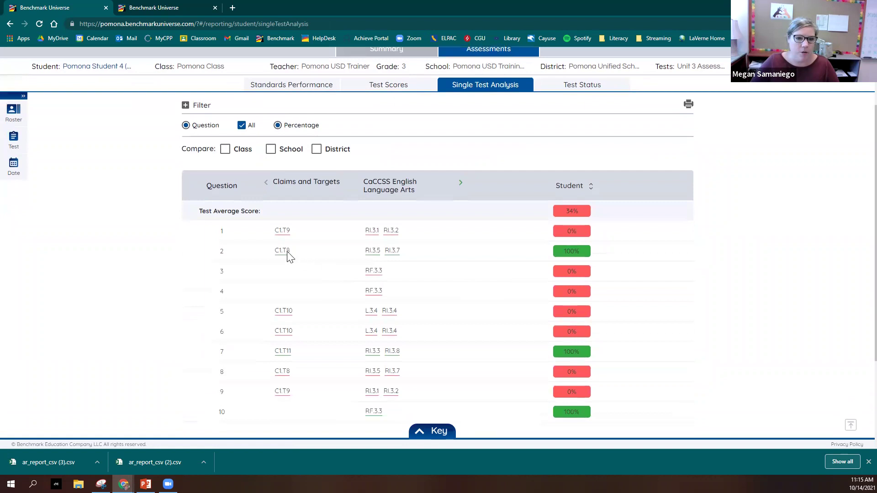
scroll(219, 137, "up", 2)
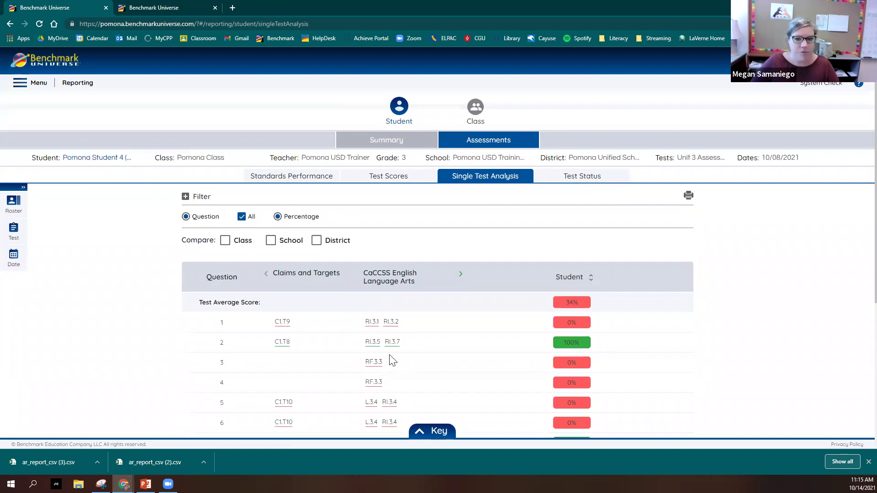
scroll(291, 297, "down", 2)
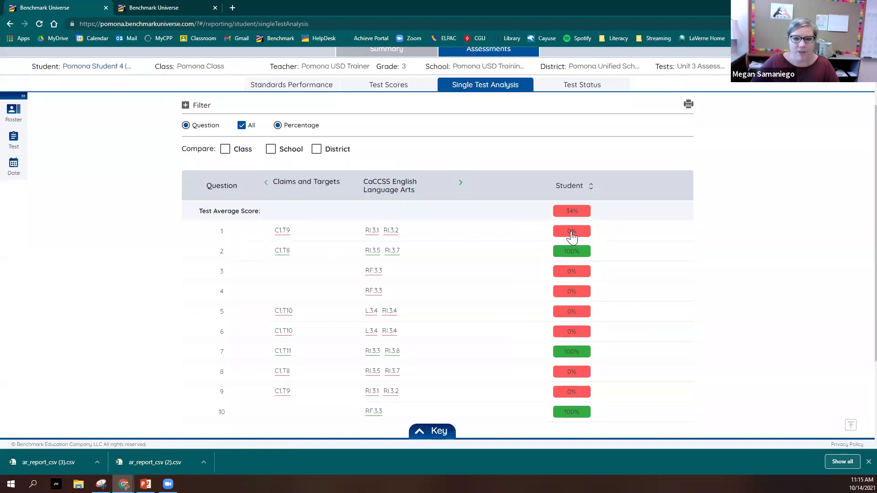
scroll(592, 387, "down", 1)
scroll(592, 387, "down", 2)
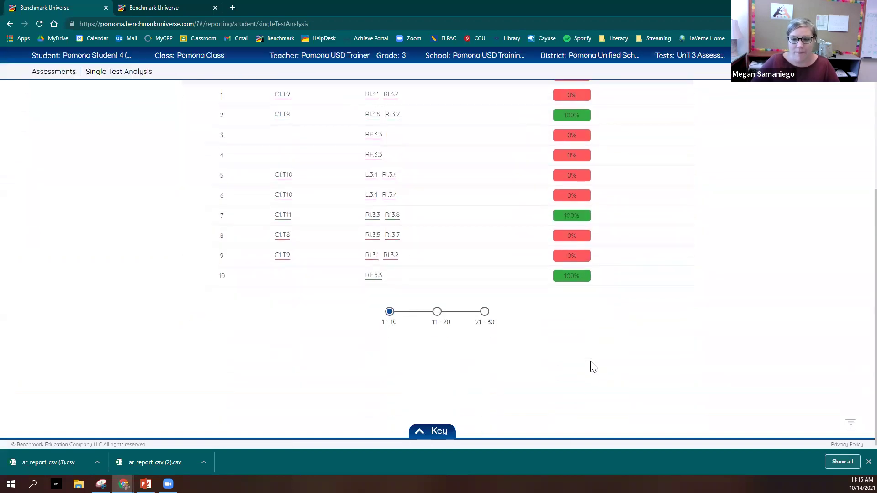
Page through questions 11–20 and 21–30, where question 22 scores 75%
left_click(437, 312)
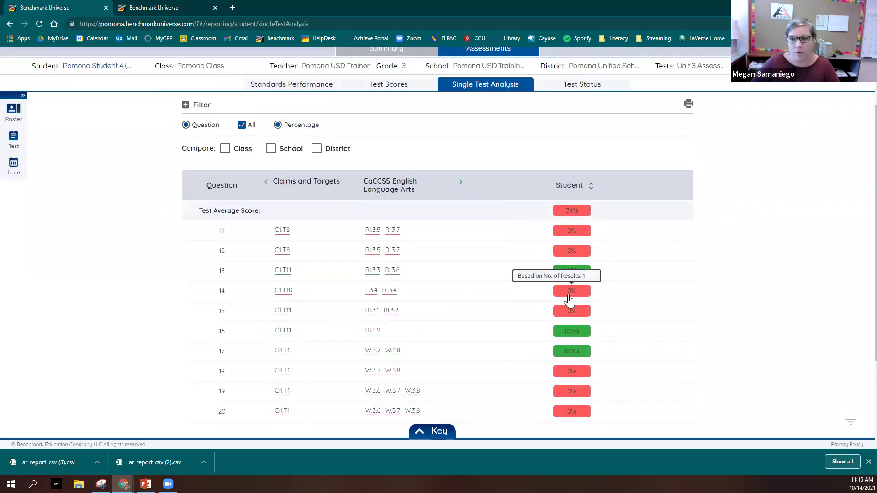
scroll(480, 397, "down", 2)
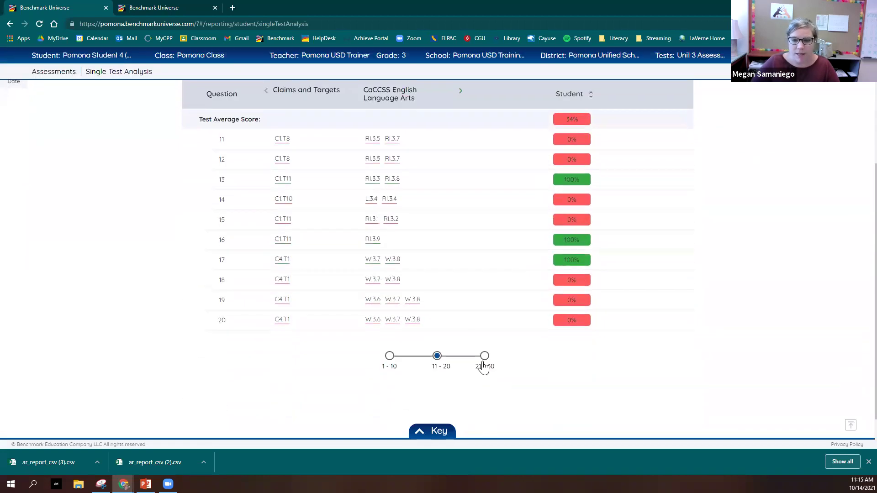
left_click(485, 372)
mouse_move(569, 253)
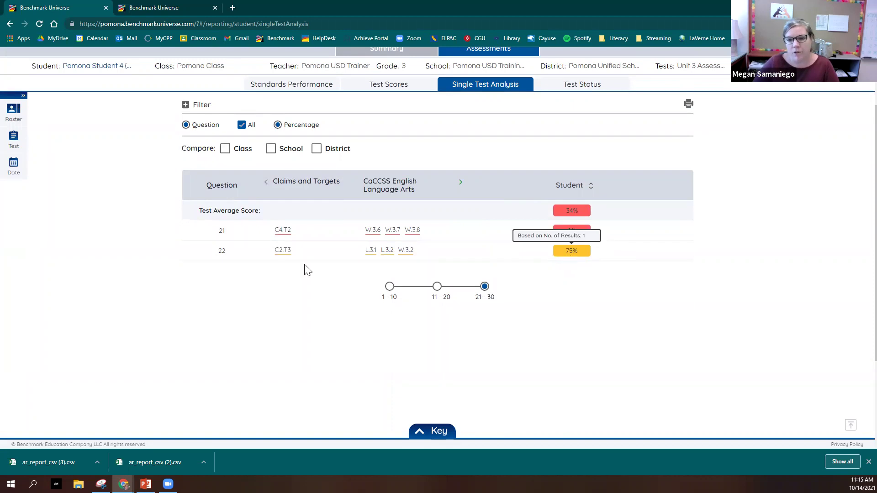
left_click(282, 250)
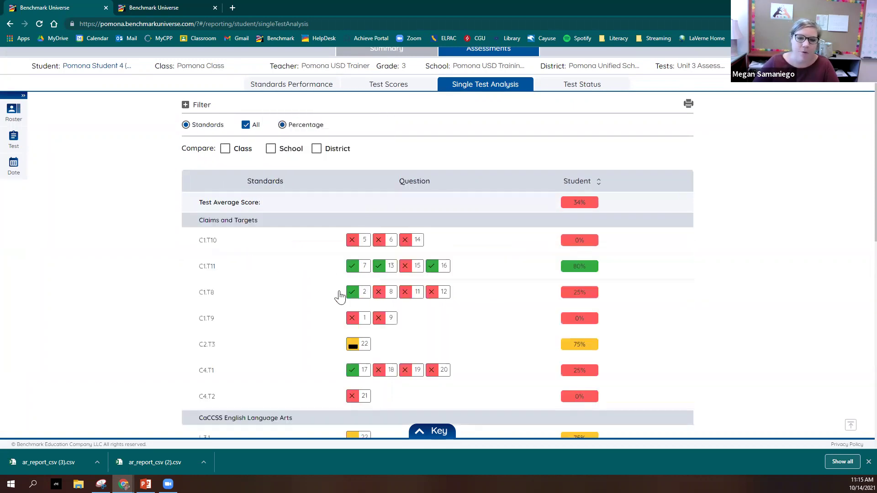
scroll(457, 297, "down", 10)
scroll(543, 289, "up", 5)
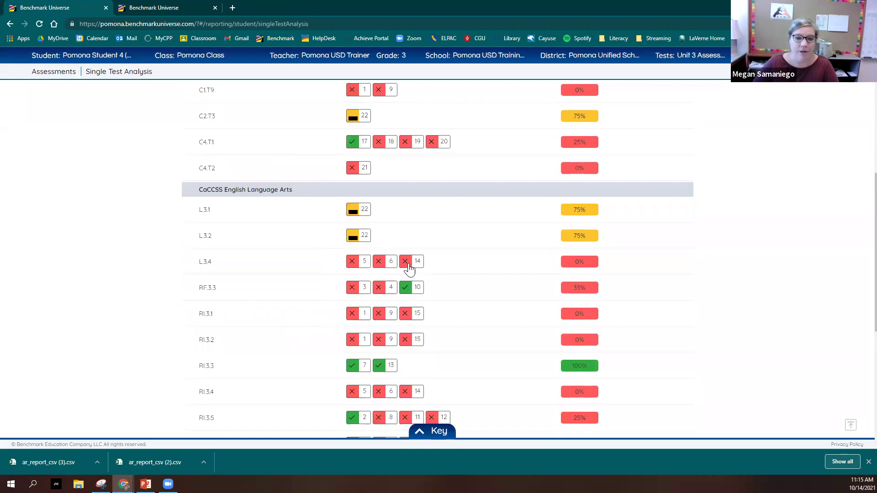
mouse_move(576, 264)
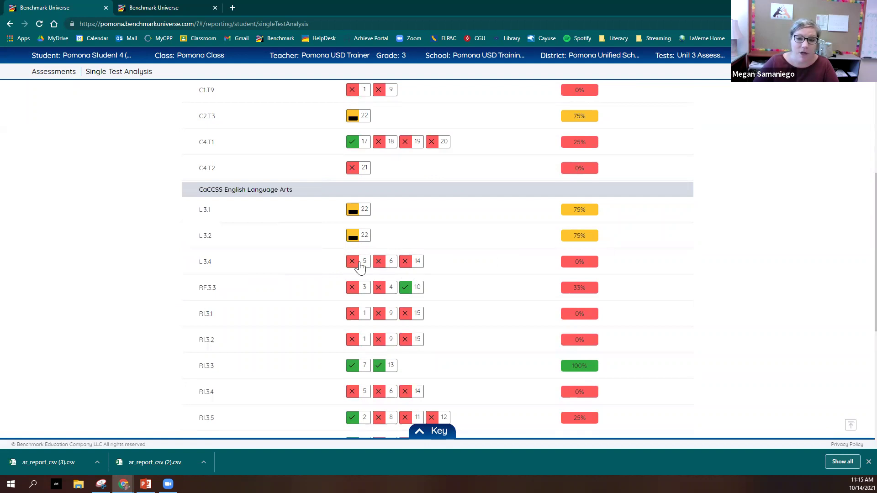
mouse_move(207, 265)
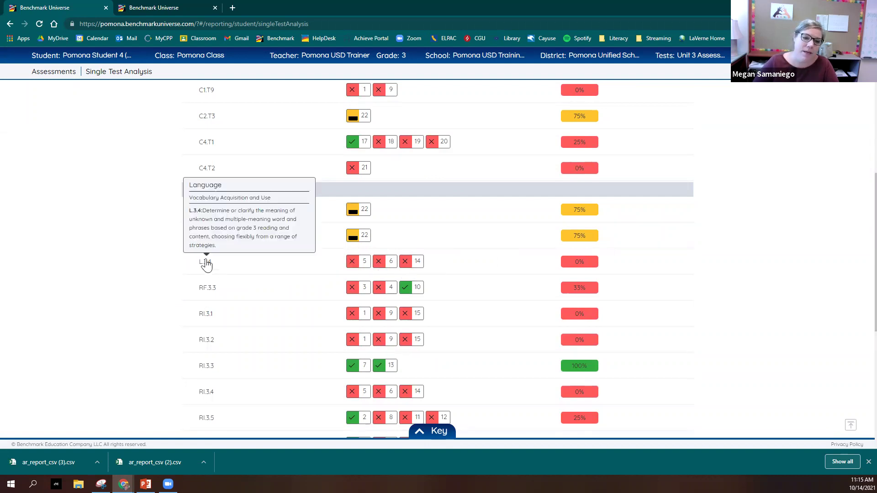
scroll(657, 219, "up", 8)
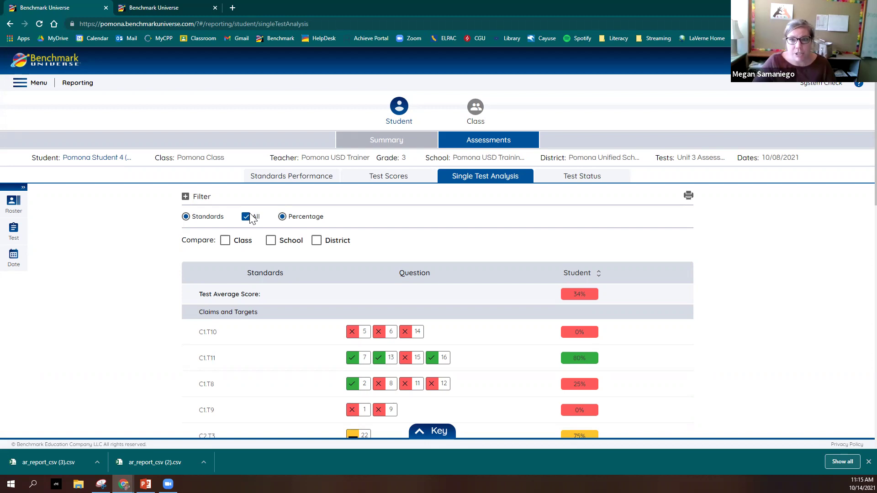
Switch to the Standards Performance report
left_click(99, 157)
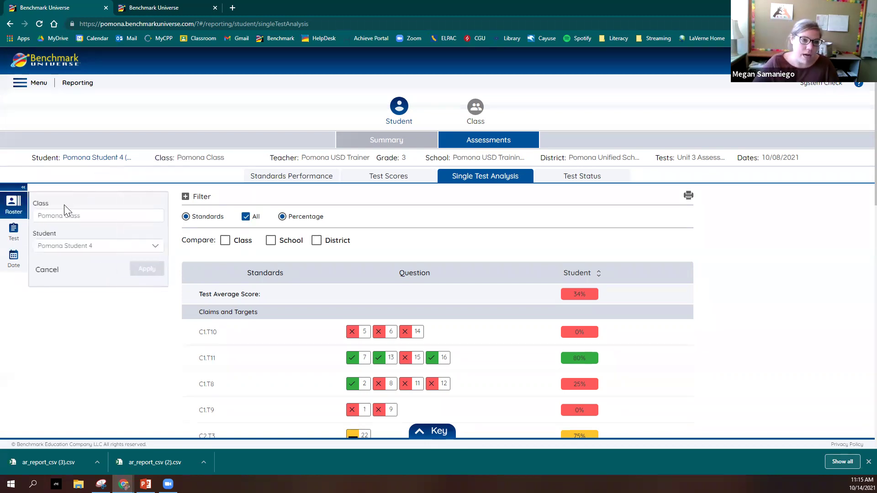
left_click(133, 323)
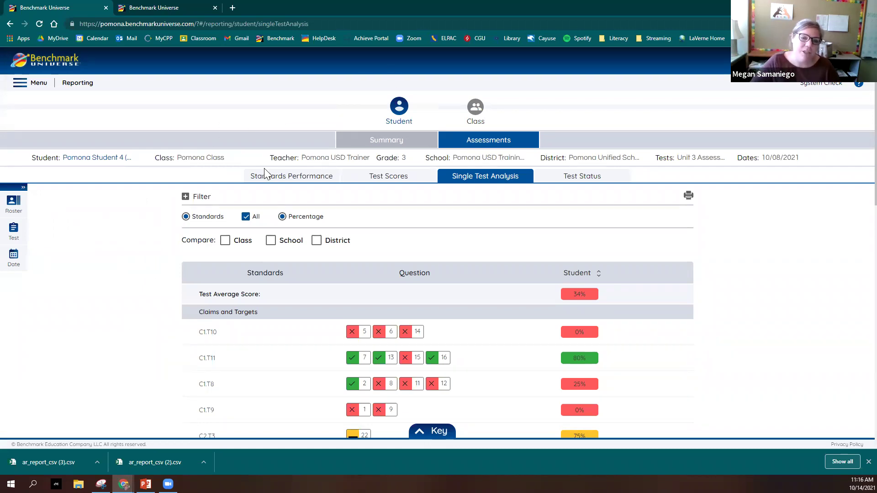
left_click(295, 178)
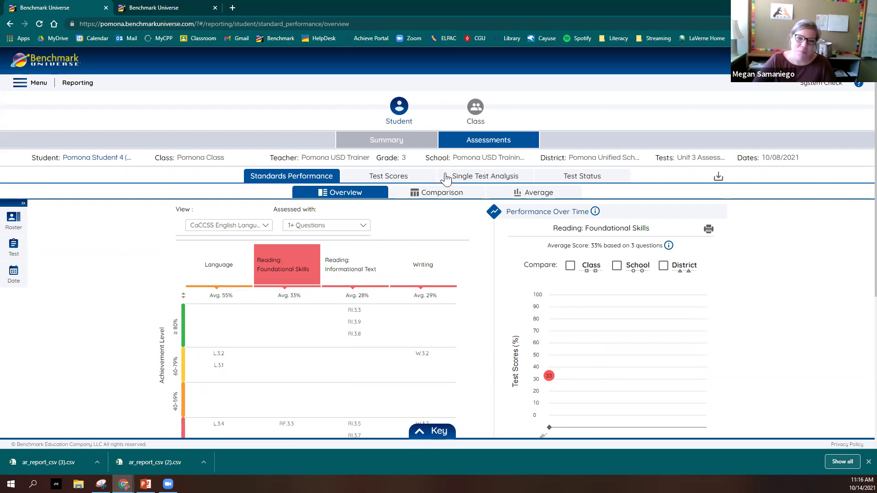
Tick All in the roster's Student list to select all five students
left_click(91, 159)
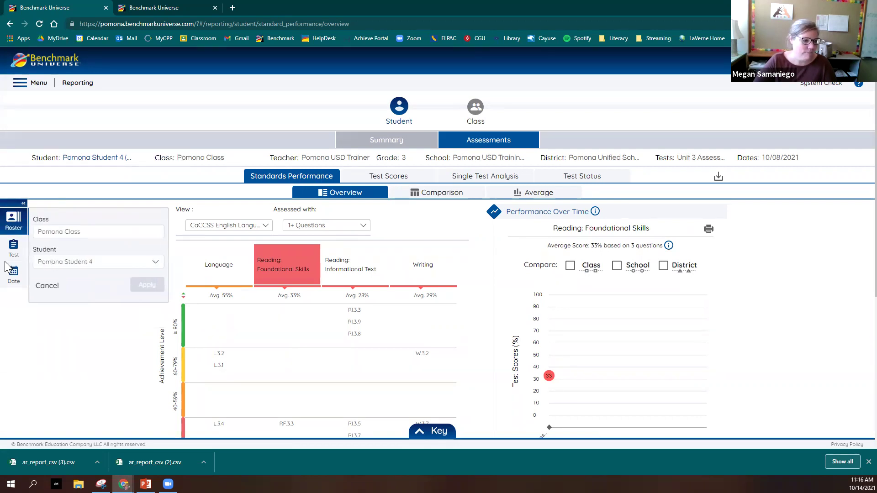
left_click(64, 264)
left_click(45, 298)
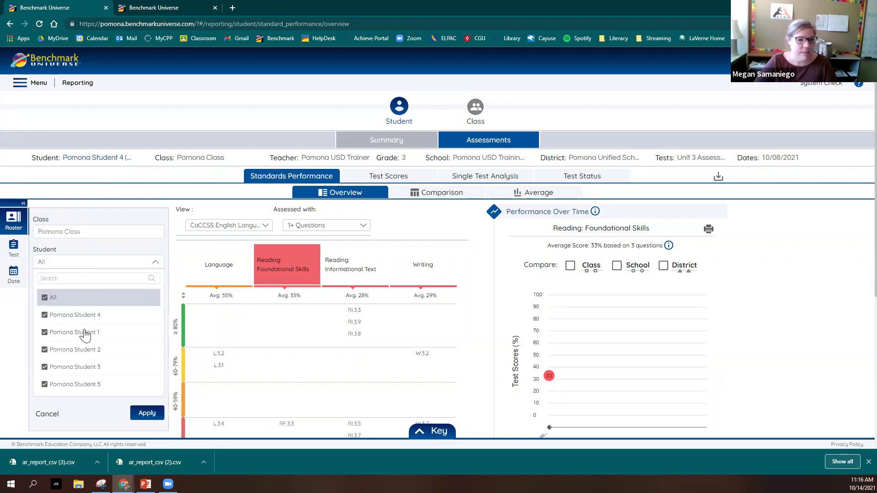
Apply the all-student selection, preview printing the Student List, then select the Language domain
left_click(142, 414)
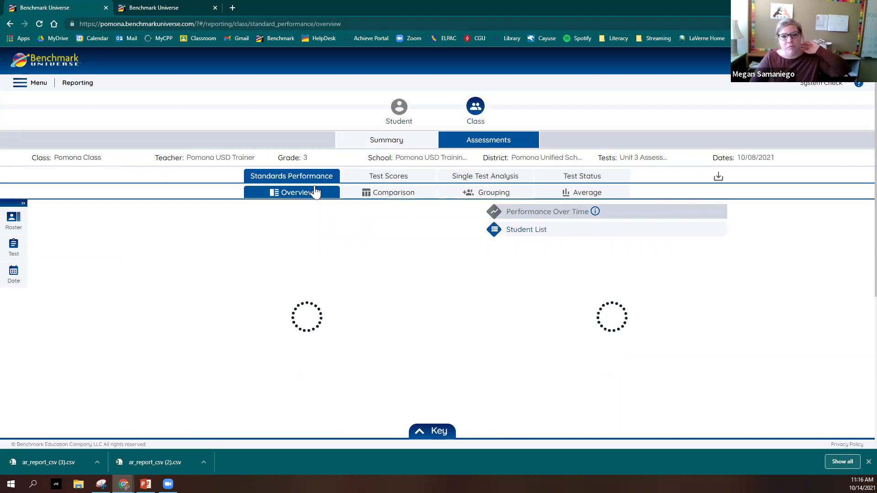
left_click(550, 212)
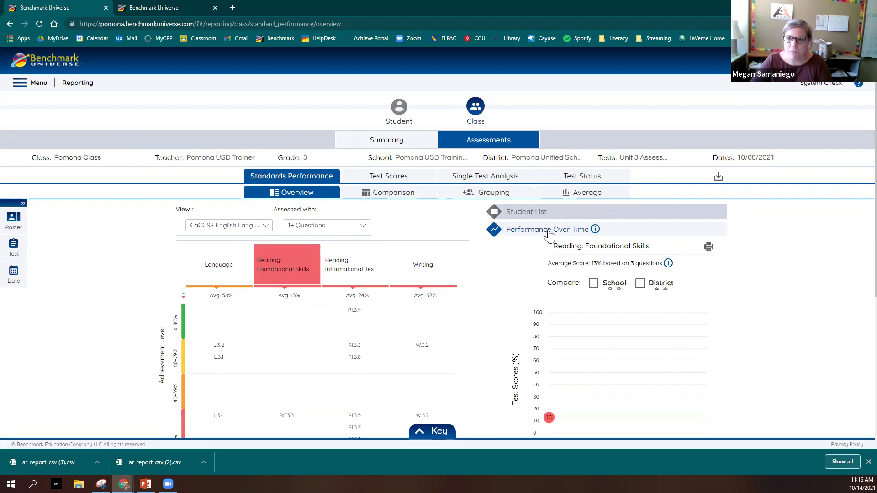
left_click(708, 247)
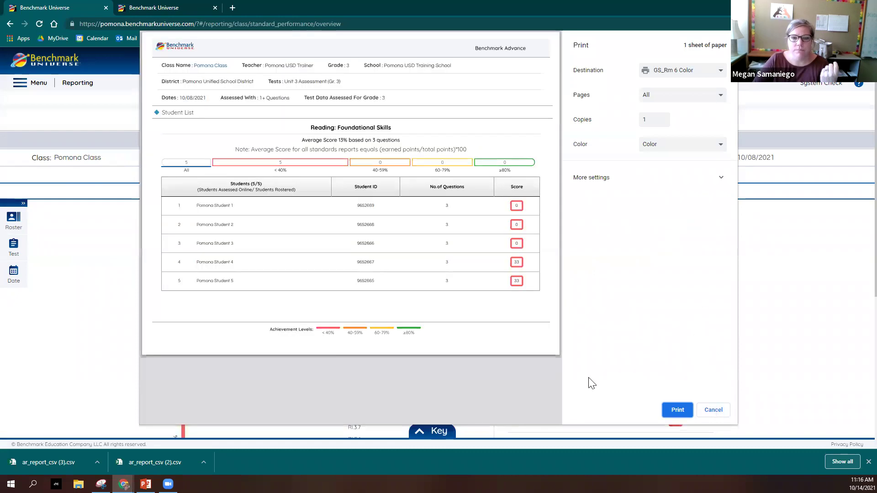
left_click(714, 410)
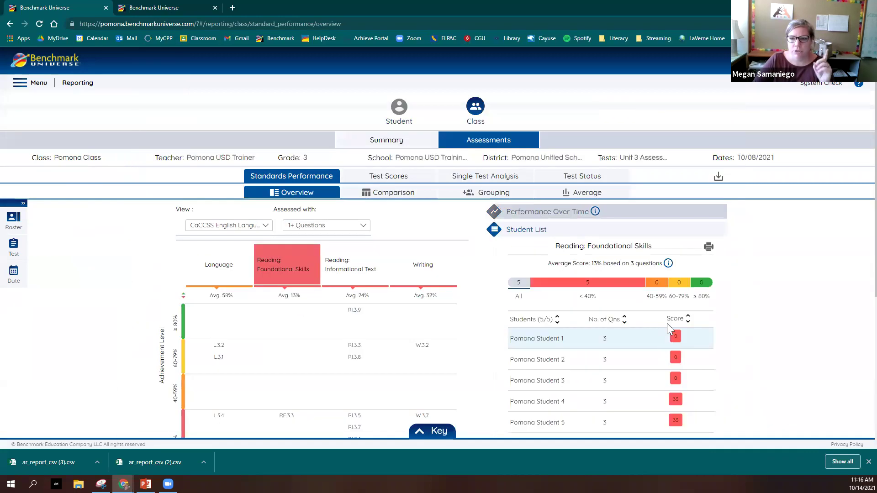
left_click(520, 231)
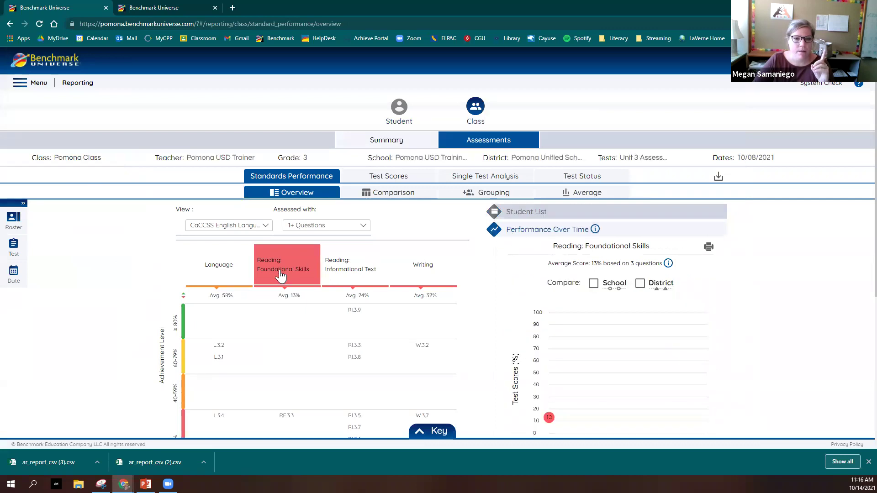
left_click(221, 267)
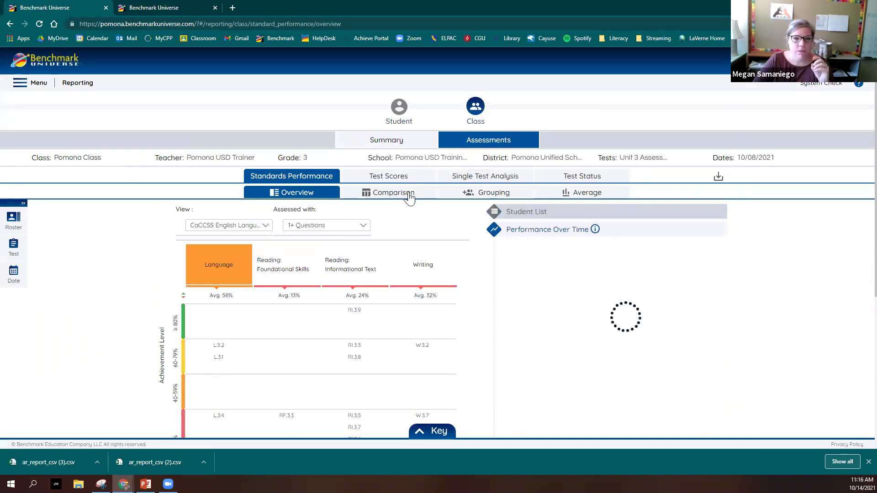
From the Average view, print Individual Reports for All Students in the Class, previewing 5 sheets
left_click(582, 194)
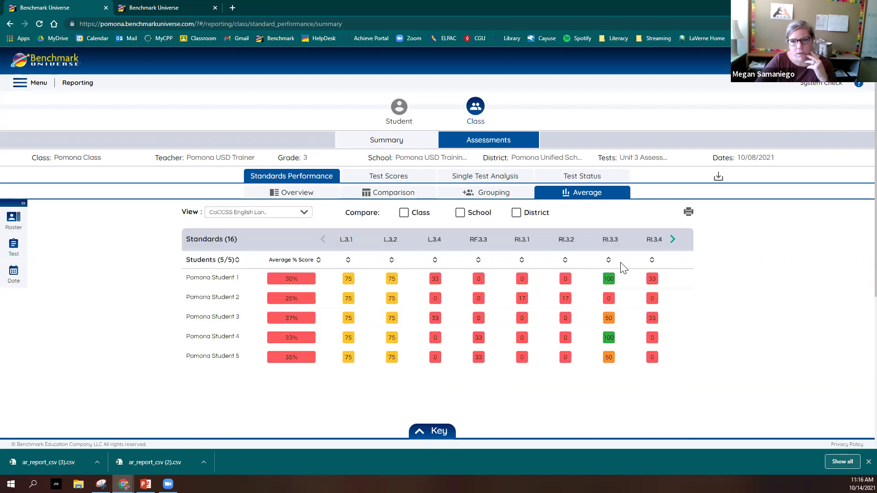
left_click(689, 212)
left_click(348, 142)
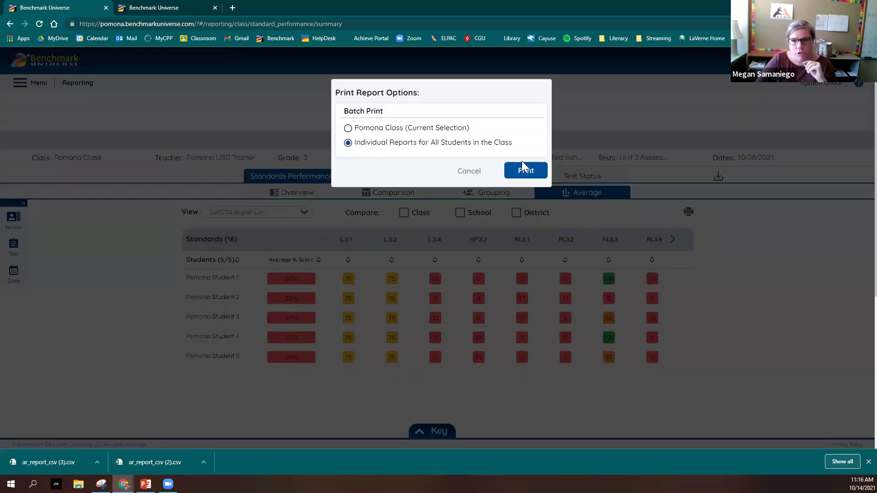
left_click(524, 168)
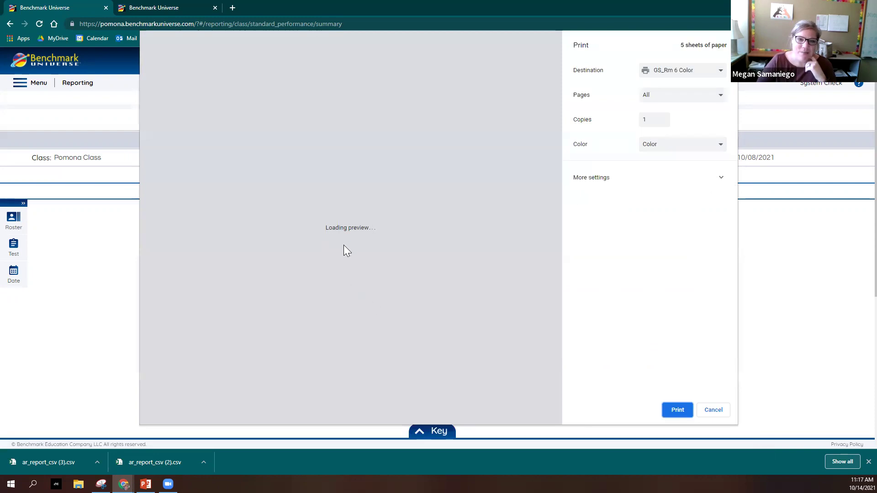
scroll(361, 297, "down", 5)
scroll(365, 314, "up", 3)
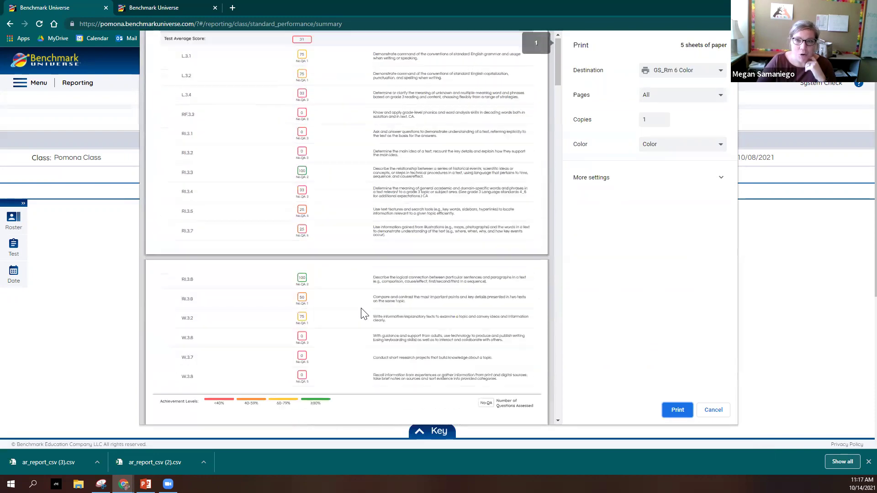